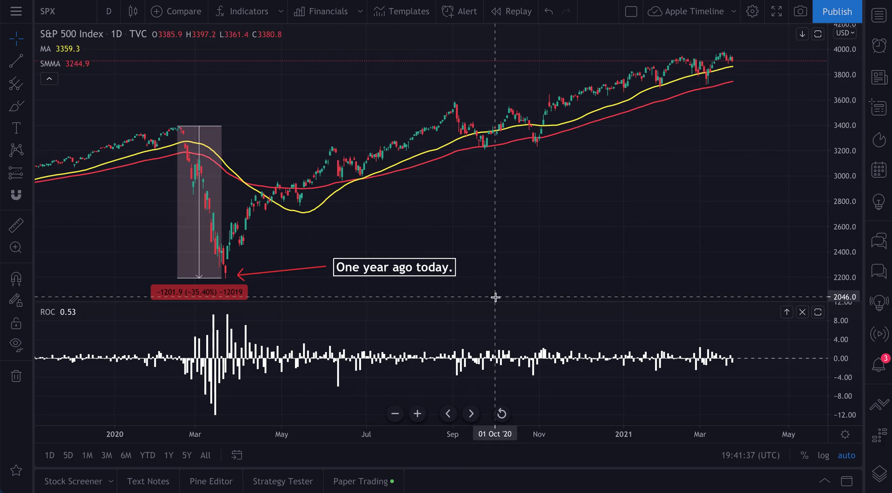
# Enlarge the price chart pane by shrinking the ROC pane beneath it.
pyautogui.moveTo(495, 297); pyautogui.dragTo(489, 324)
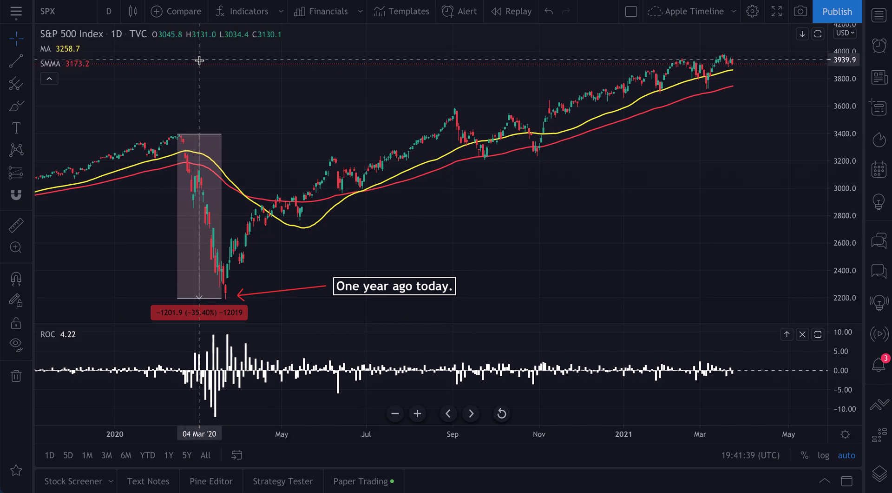
# Search the Indicators & Strategies library for "moving average".
pyautogui.click(239, 18)
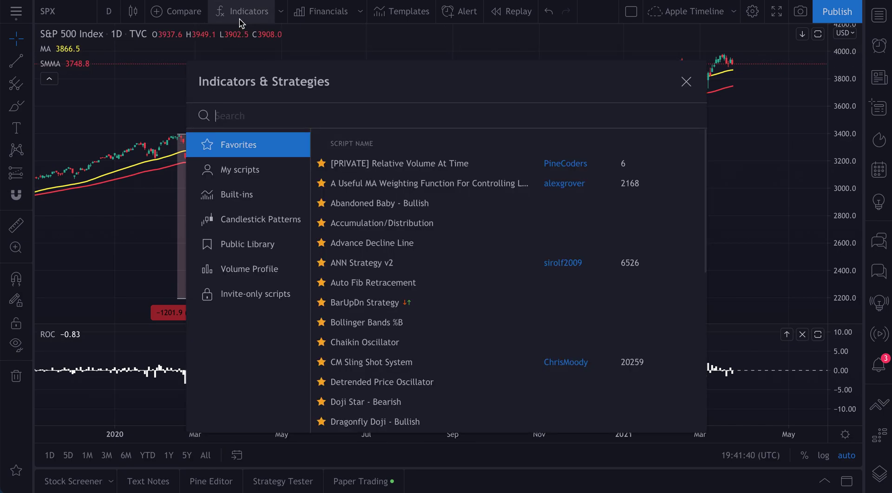
pyautogui.click(242, 205)
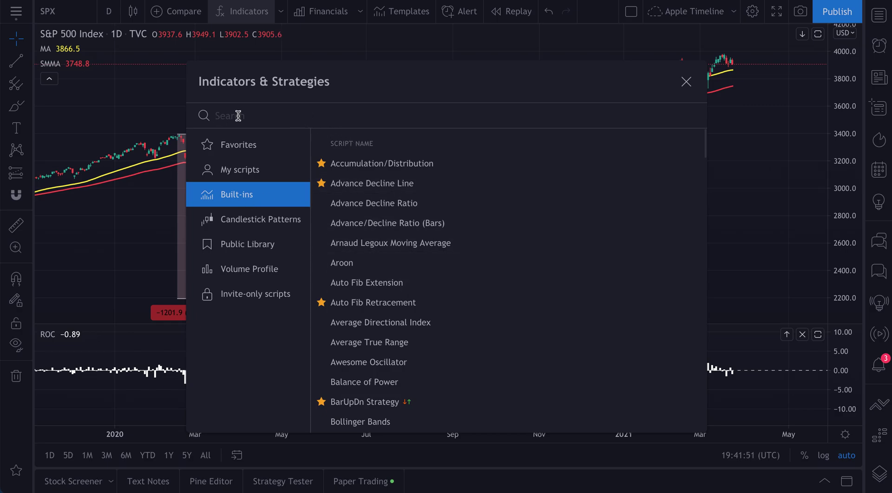
pyautogui.write('moving average')
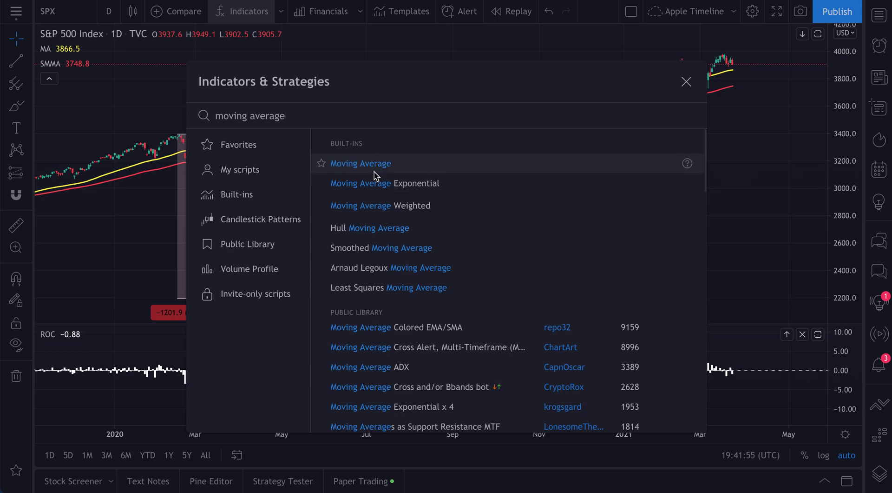
# Browse the Public Library and Built-ins indicator lists, and close the library without adding anything.
pyautogui.click(211, 244)
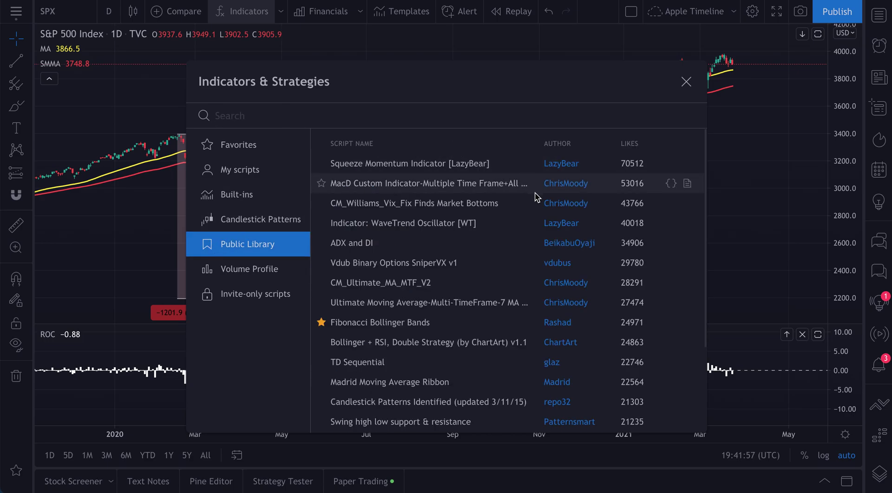
pyautogui.scroll(-3, 454, 303)
pyautogui.scroll(-5, 454, 306)
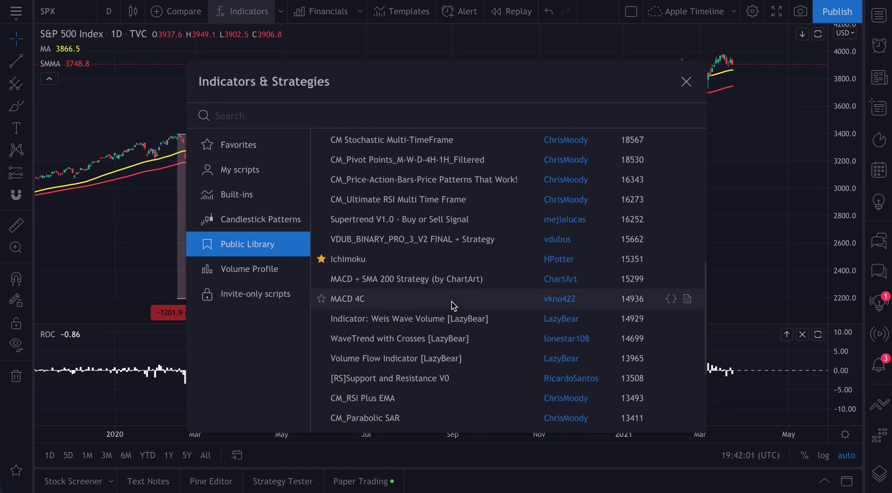
pyautogui.scroll(-3, 454, 305)
pyautogui.scroll(15, 453, 303)
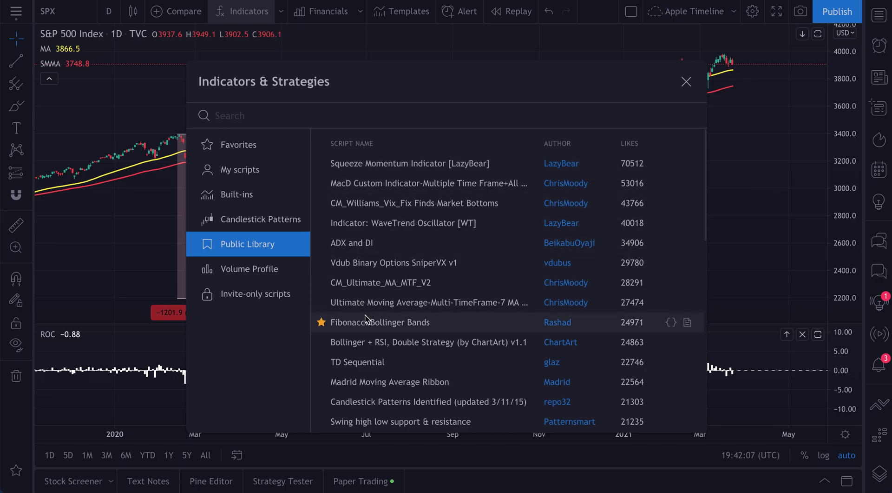
pyautogui.click(257, 193)
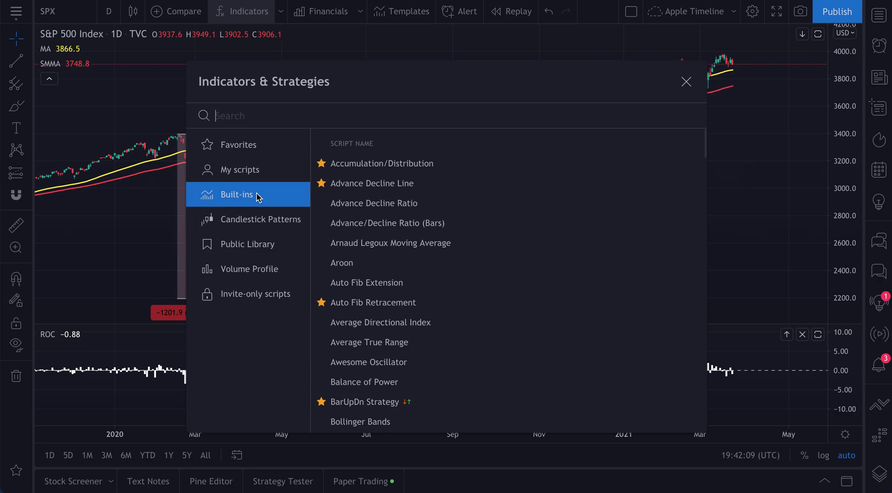
pyautogui.click(685, 83)
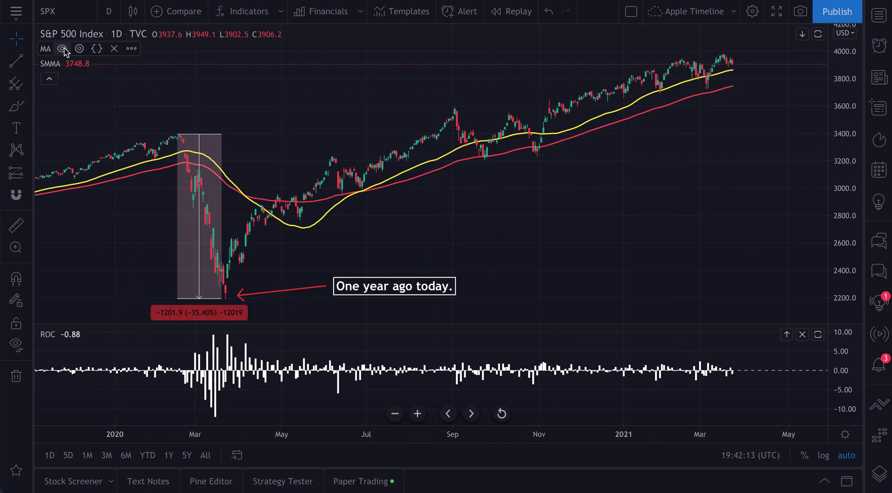
# Remove the SMMA indicator from the S&P 500 price chart.
pyautogui.moveTo(67, 53)
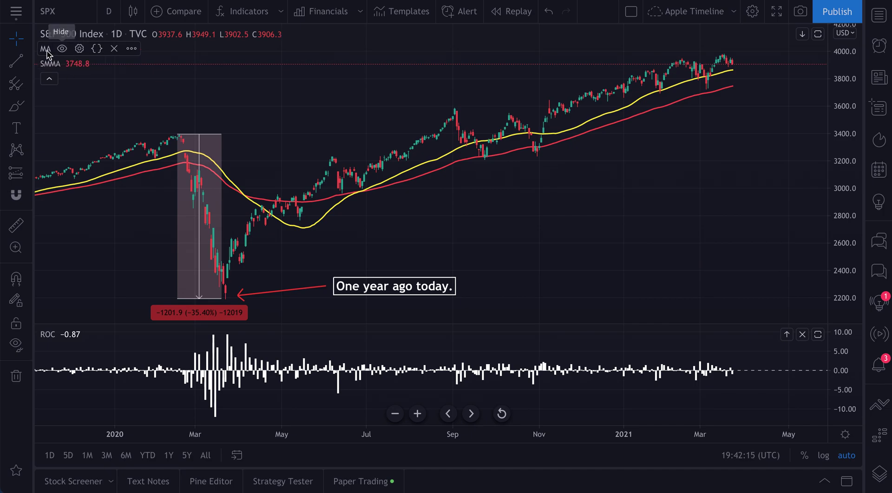
pyautogui.moveTo(58, 69)
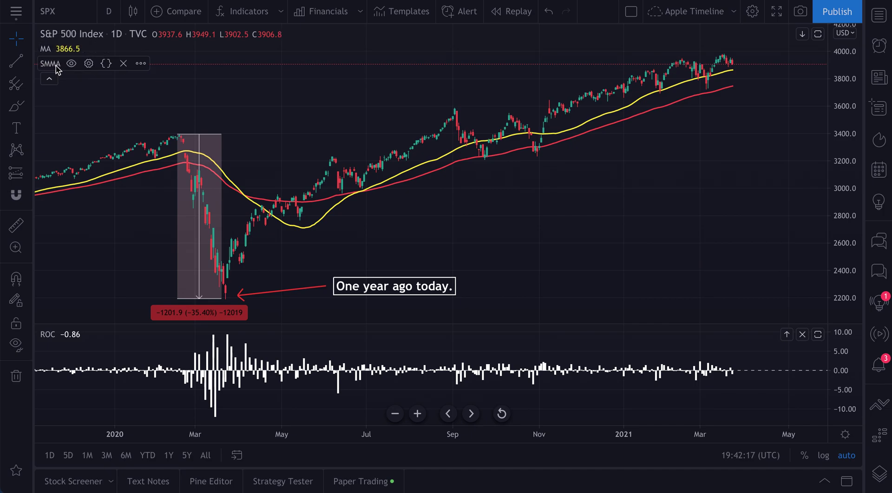
pyautogui.click(124, 64)
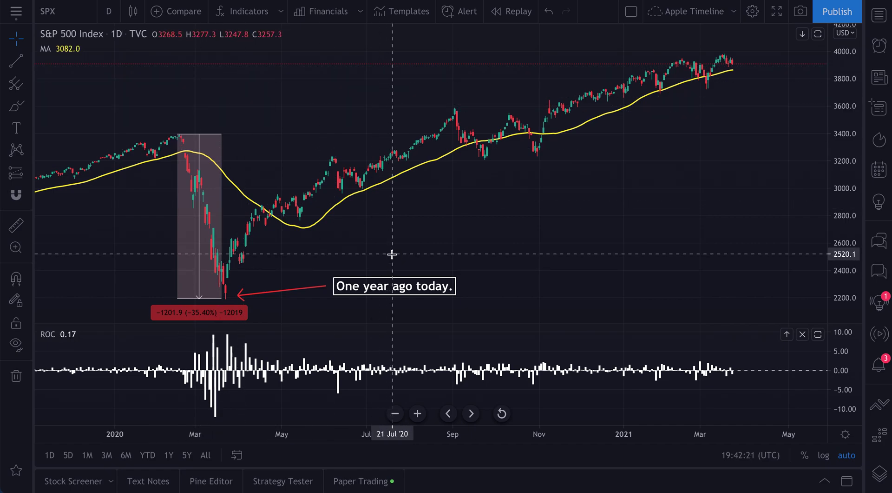
# Delete the "One year ago today." text, the red arrow and the price range measurement from the chart.
pyautogui.click(271, 291)
pyautogui.click(231, 301)
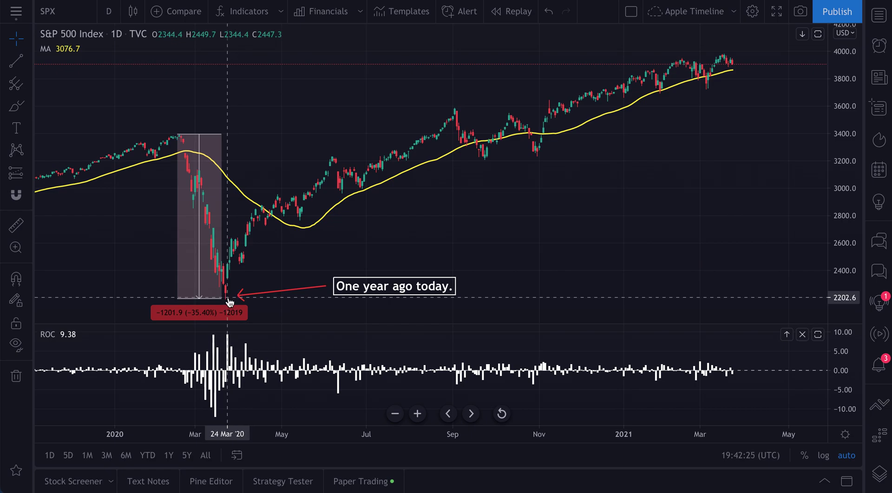
pyautogui.click(392, 291)
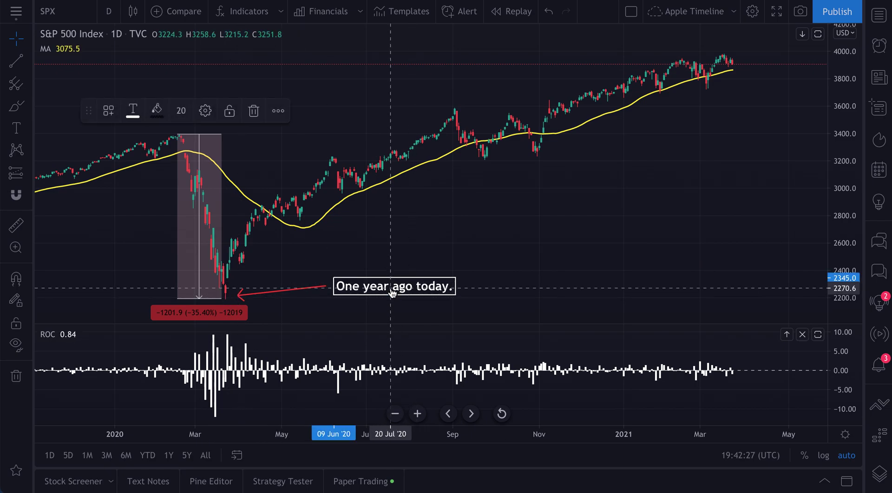
pyautogui.press('Delete')
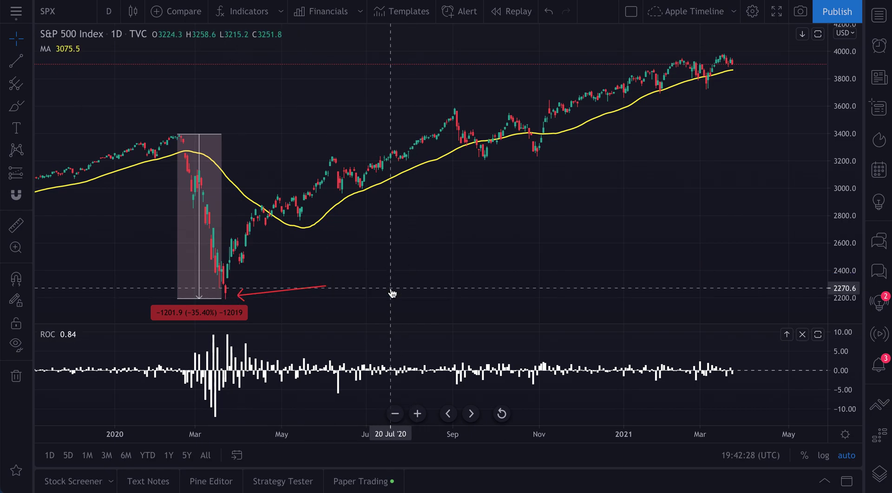
pyautogui.click(285, 293)
pyautogui.press('Delete')
pyautogui.click(203, 304)
pyautogui.press('Delete')
# Mark the latest candles and the early 2020 ROC spike with red brush strokes, undoing each stroke.
pyautogui.click(16, 106)
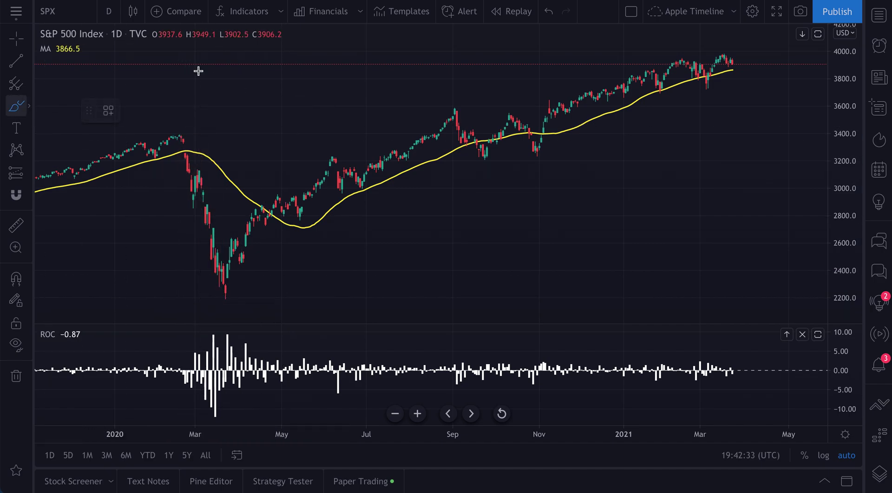
pyautogui.moveTo(737, 63)
pyautogui.mouseDown()
pyautogui.moveTo(651, 90)
pyautogui.moveTo(599, 123)
pyautogui.moveTo(741, 80)
pyautogui.mouseUp()
pyautogui.hotkey('ctrl', 'z')
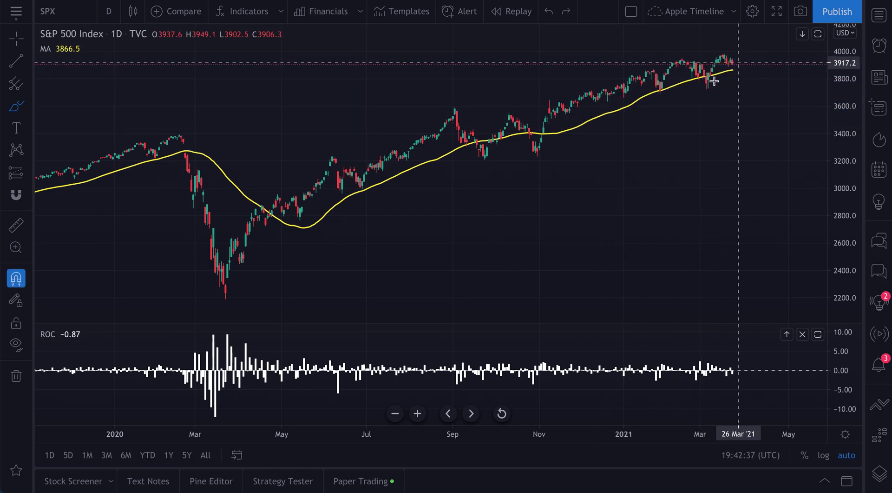
pyautogui.moveTo(252, 331)
pyautogui.mouseDown()
pyautogui.moveTo(145, 353)
pyautogui.moveTo(296, 396)
pyautogui.mouseUp()
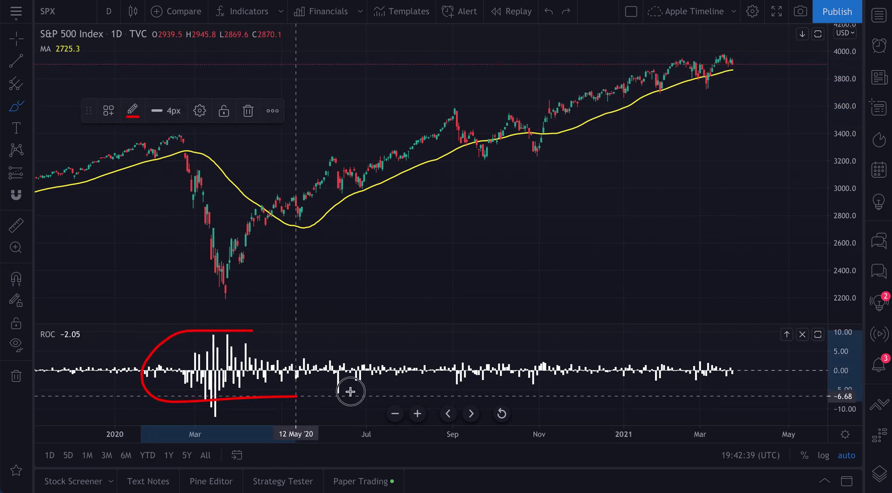
pyautogui.hotkey('ctrl', 'z')
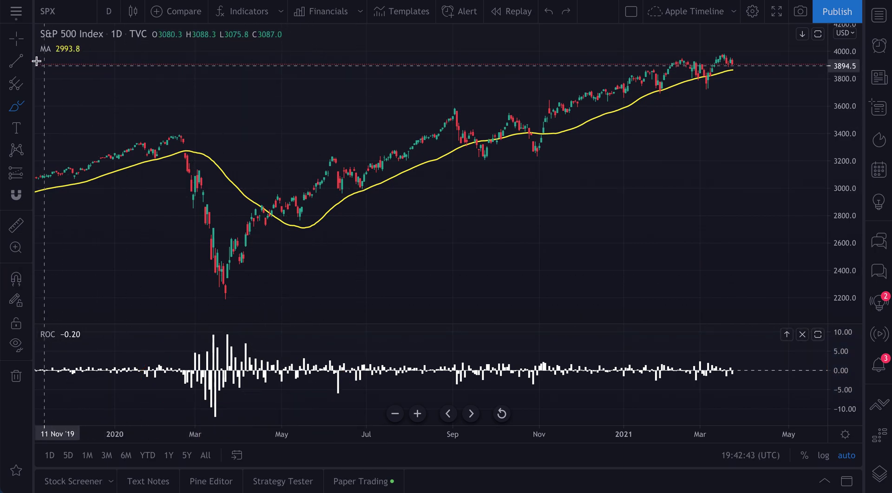
# Draw a red arrow from below up to the early March 2021 low near the yellow moving average.
pyautogui.click(21, 44)
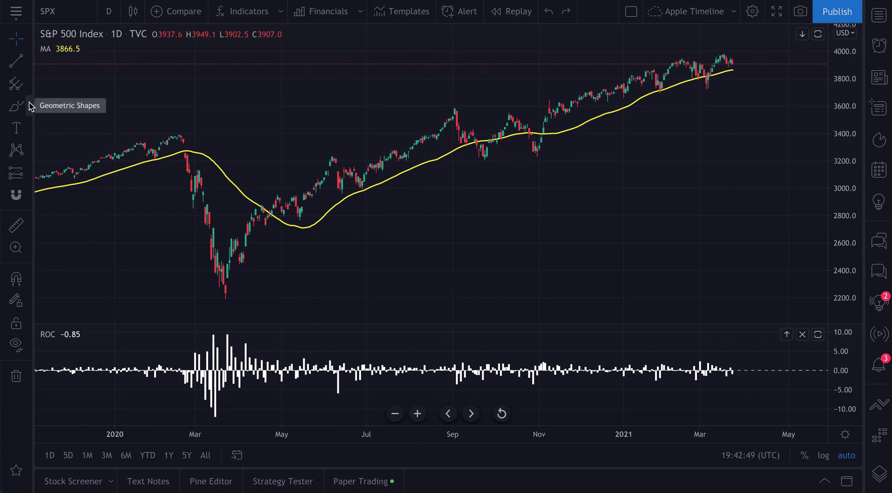
pyautogui.click(28, 60)
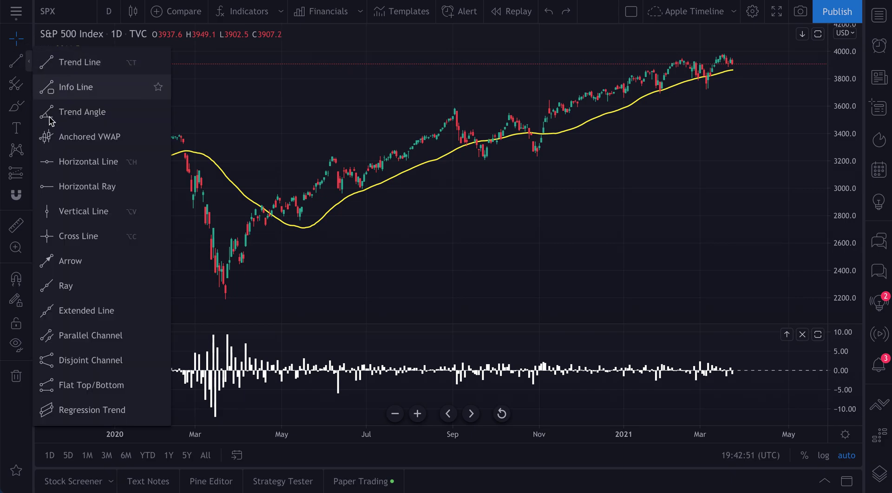
pyautogui.click(102, 274)
pyautogui.click(698, 158)
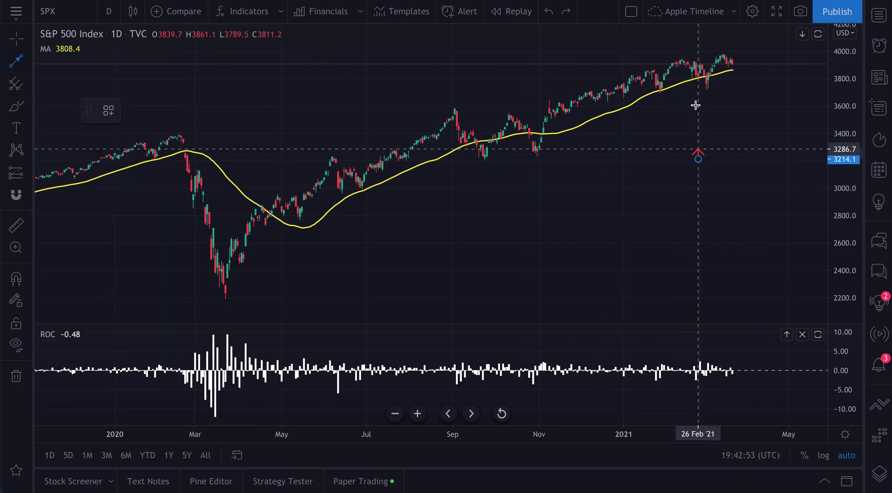
pyautogui.click(705, 89)
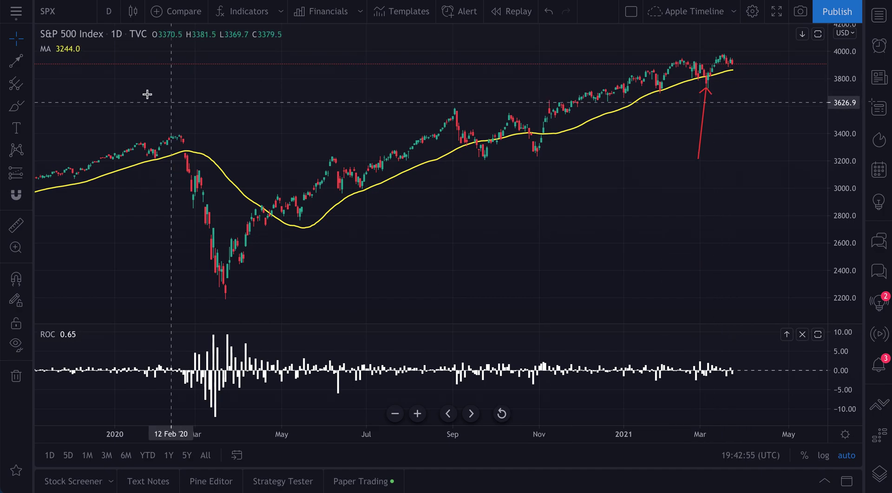
# Brush red marks around the March 2021, late January 2021 and late October 2020 pullbacks and along the early 2020 decline.
pyautogui.moveTo(718, 64)
pyautogui.mouseDown()
pyautogui.moveTo(691, 85)
pyautogui.moveTo(721, 68)
pyautogui.mouseUp()
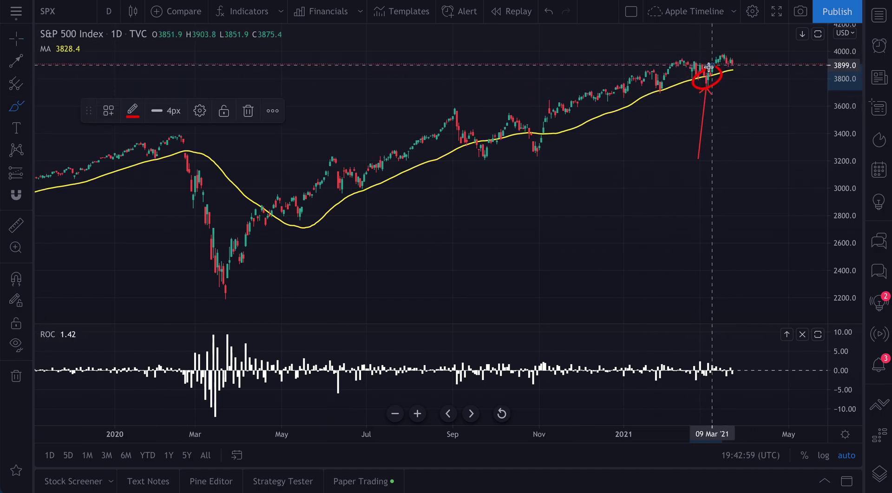
pyautogui.moveTo(657, 80)
pyautogui.mouseDown()
pyautogui.moveTo(651, 94)
pyautogui.moveTo(674, 81)
pyautogui.mouseUp()
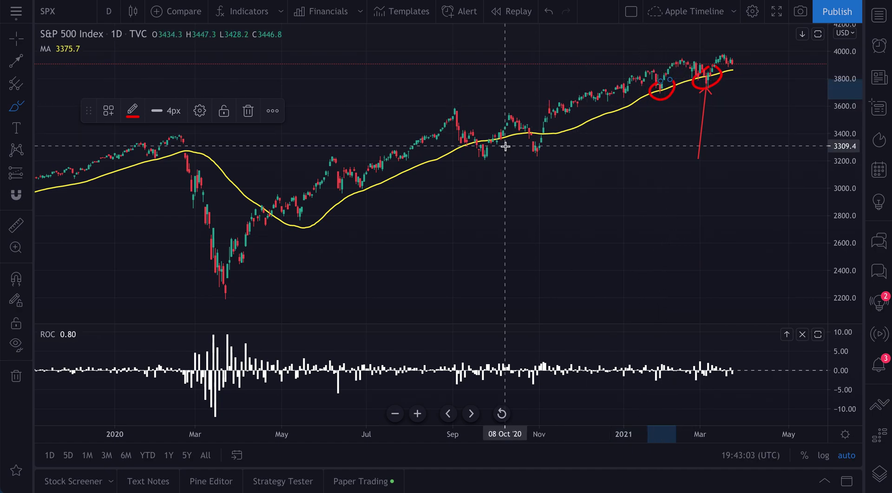
pyautogui.moveTo(524, 132)
pyautogui.mouseDown()
pyautogui.moveTo(549, 131)
pyautogui.moveTo(529, 135)
pyautogui.moveTo(529, 167)
pyautogui.moveTo(533, 152)
pyautogui.mouseUp()
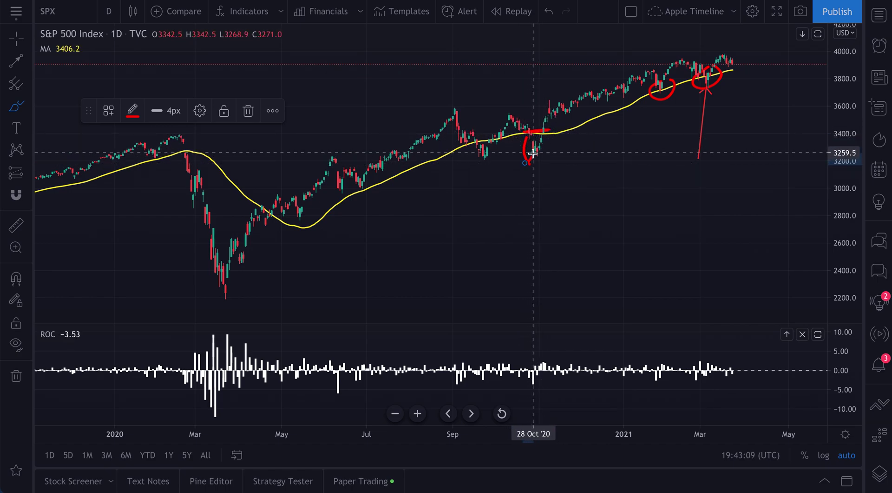
pyautogui.moveTo(180, 145)
pyautogui.mouseDown()
pyautogui.moveTo(174, 159)
pyautogui.moveTo(191, 144)
pyautogui.moveTo(178, 155)
pyautogui.moveTo(183, 289)
pyautogui.moveTo(199, 299)
pyautogui.moveTo(199, 277)
pyautogui.mouseUp()
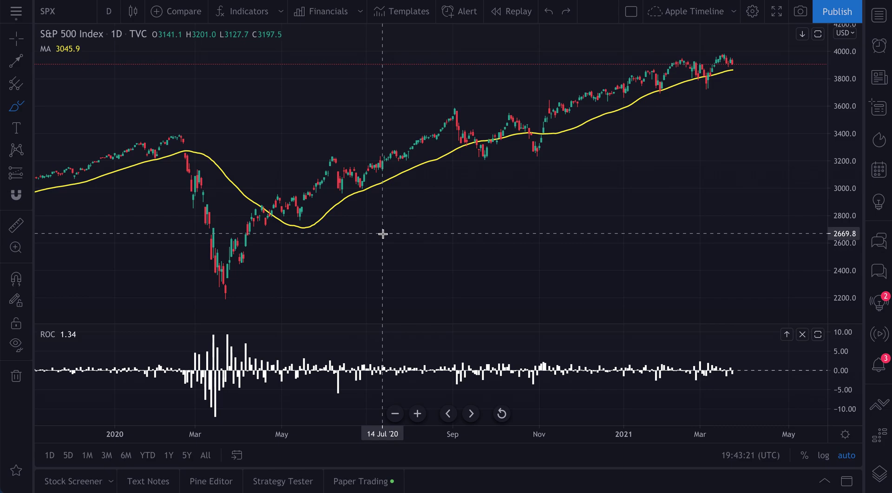
# Browse the Built-ins indicator list and close the library without adding anything.
pyautogui.scroll(-1, 436, 240)
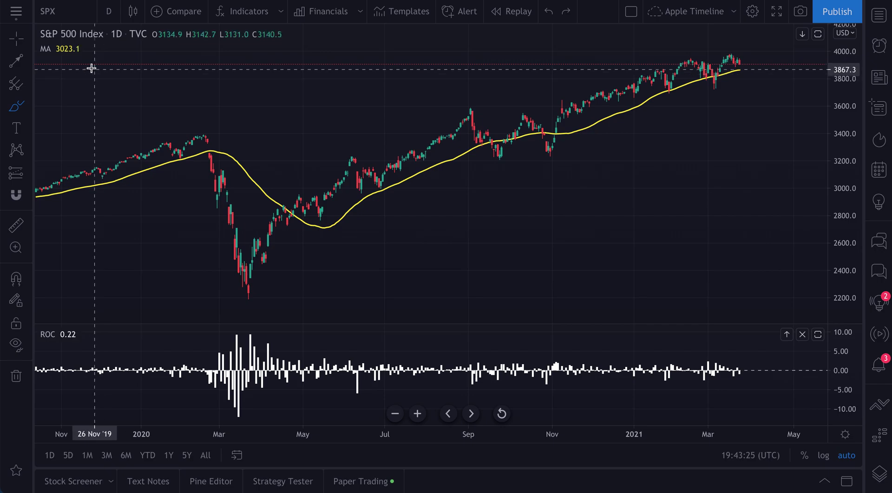
pyautogui.click(243, 12)
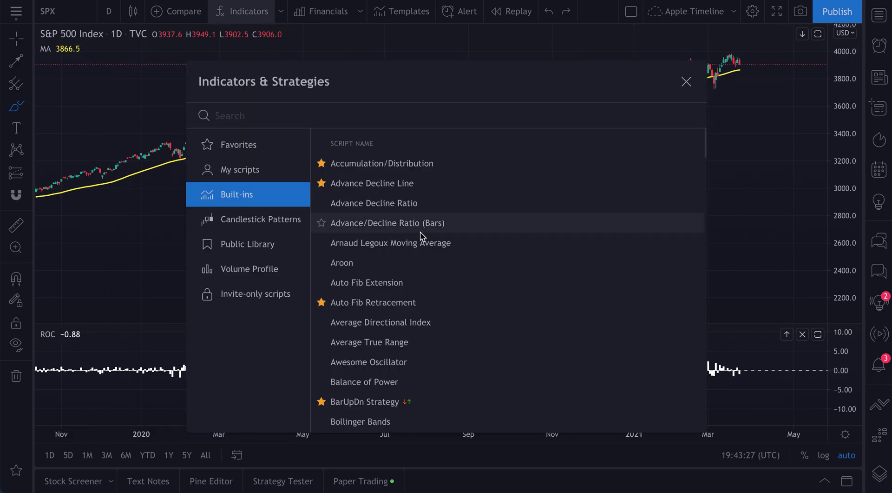
pyautogui.scroll(-2, 390, 378)
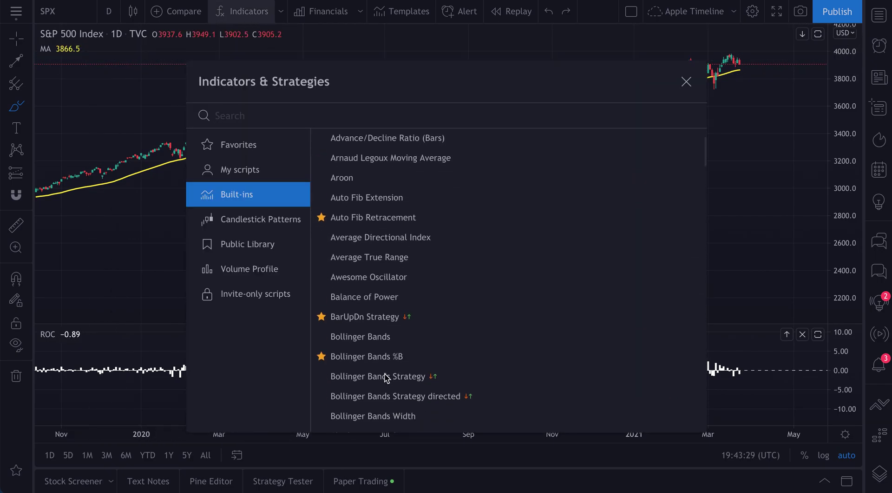
pyautogui.click(687, 82)
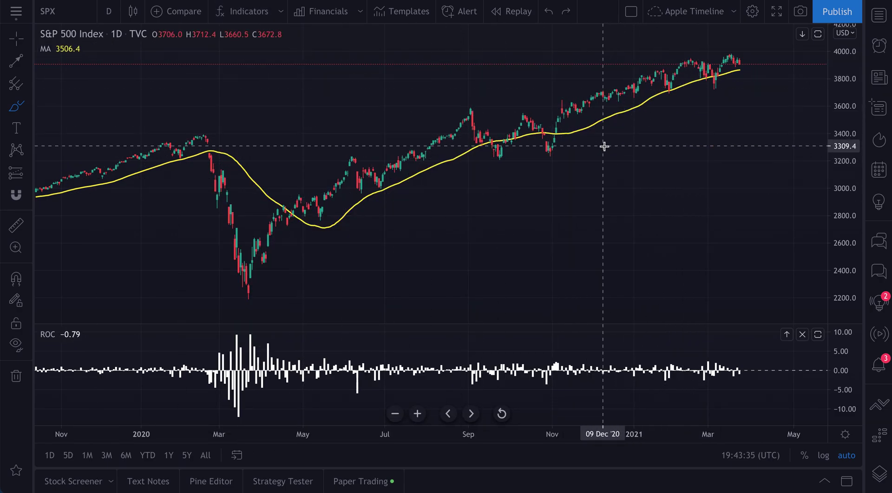
# Review the moving average's input and style settings and close them without changes.
pyautogui.moveTo(77, 51)
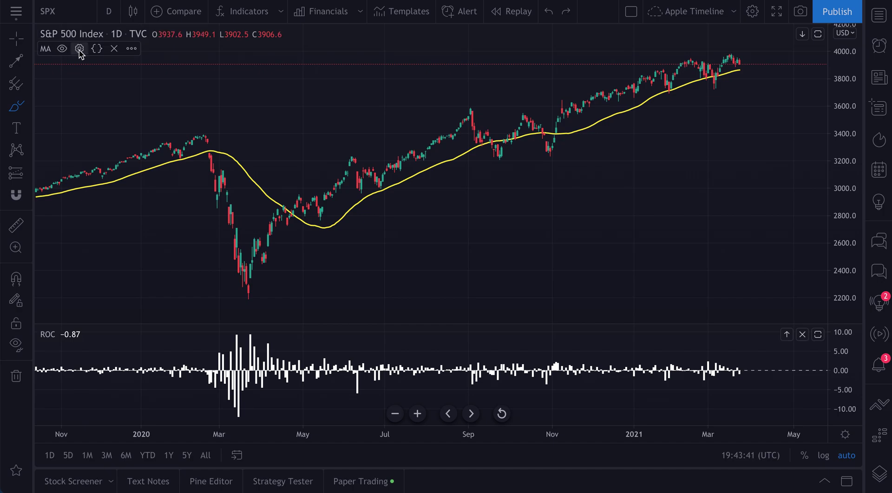
pyautogui.click(79, 50)
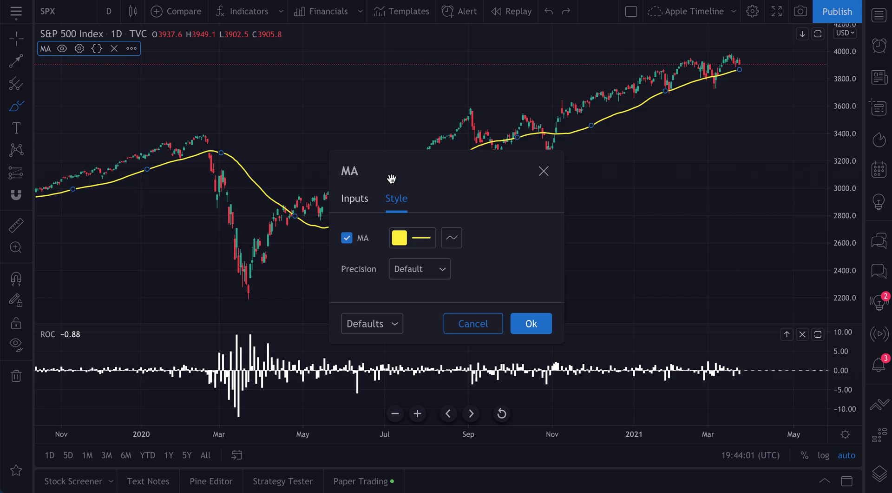
pyautogui.click(360, 206)
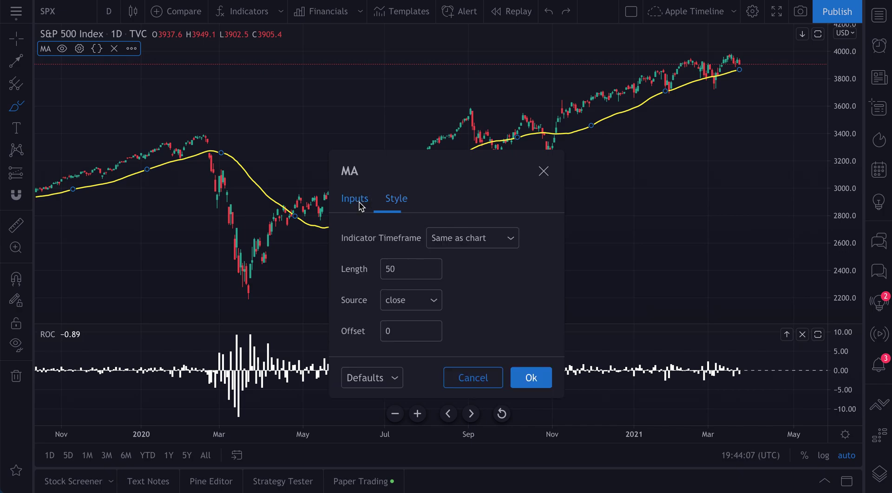
pyautogui.click(391, 209)
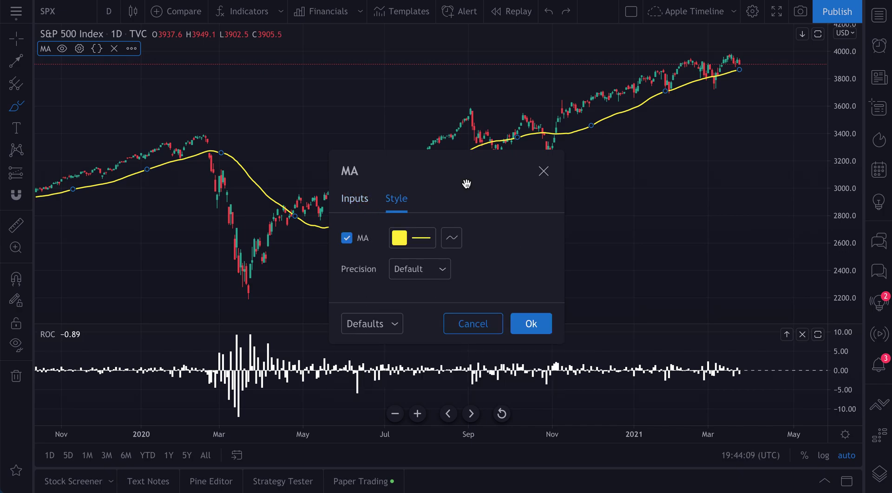
pyautogui.click(542, 170)
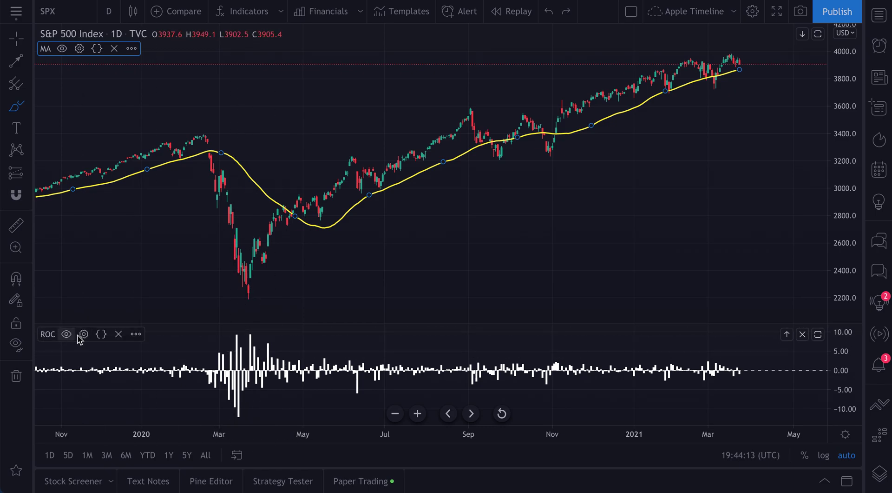
# Open the ROC indicator's settings, review its inputs and style options, and move the dialog clear of the ROC pane.
pyautogui.click(83, 334)
pyautogui.click(369, 192)
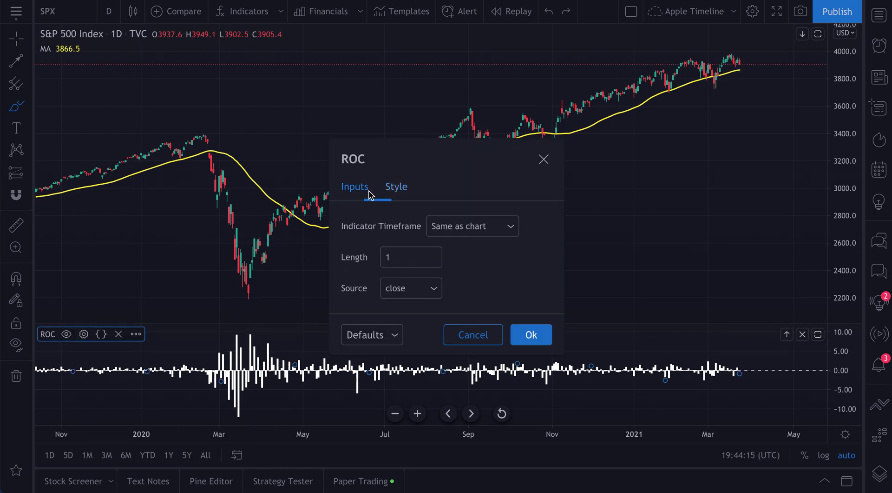
pyautogui.click(397, 194)
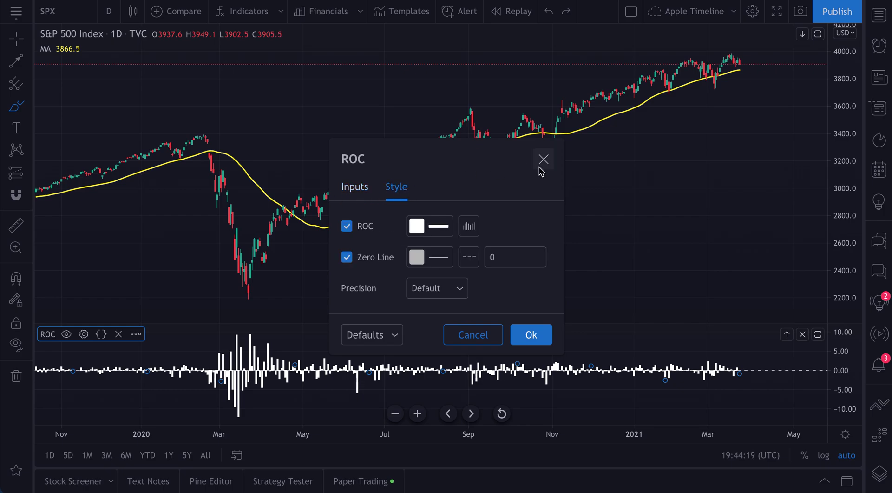
pyautogui.moveTo(434, 171); pyautogui.dragTo(306, 108)
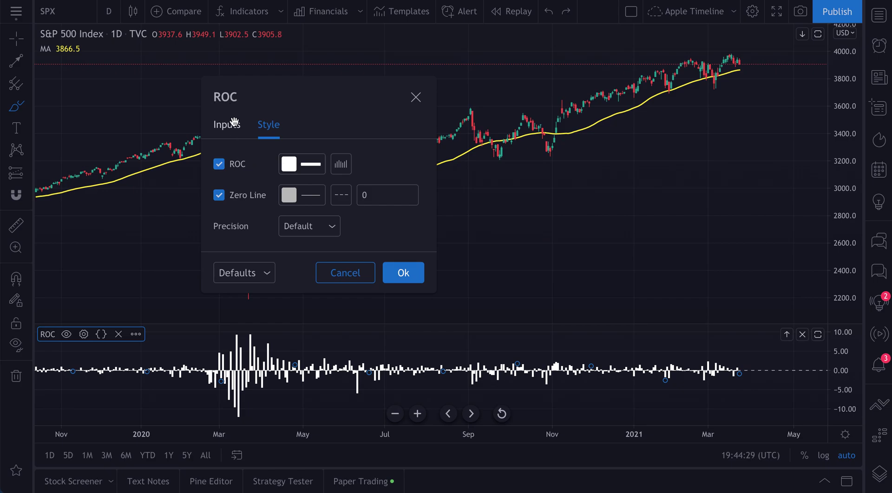
# Change the ROC plot colour to red.
pyautogui.click(288, 167)
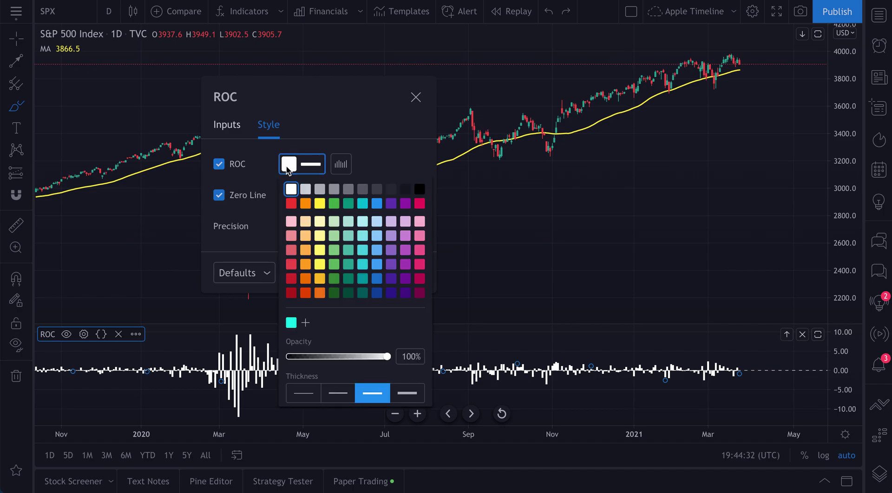
pyautogui.click(291, 203)
pyautogui.click(392, 162)
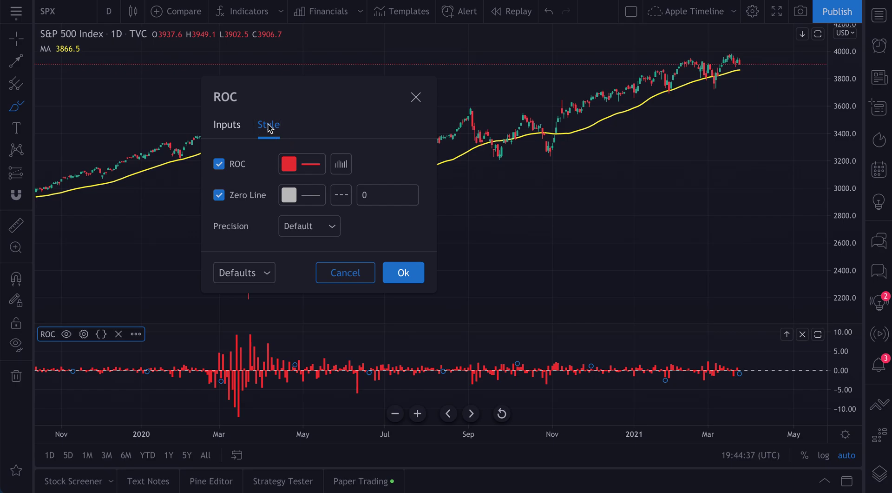
# Try a range of ROC plot colours, including yellow, blue and light purple, and return the plot to white.
pyautogui.click(300, 167)
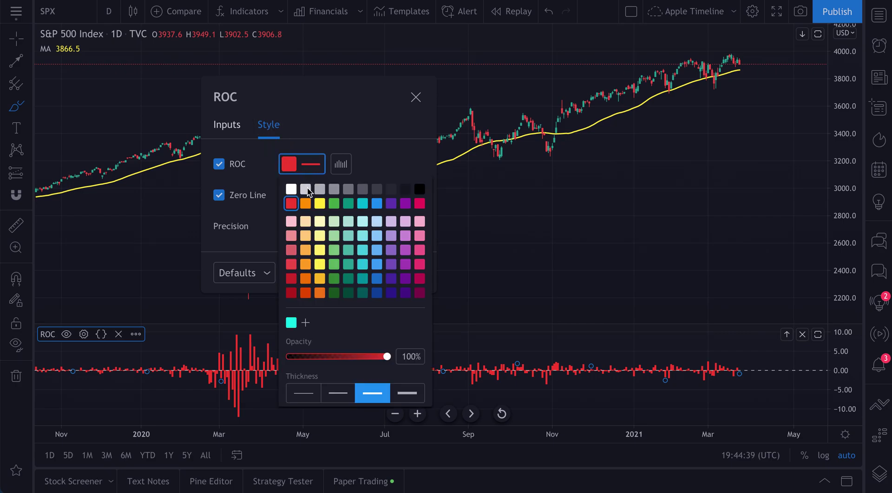
pyautogui.click(305, 203)
pyautogui.click(320, 204)
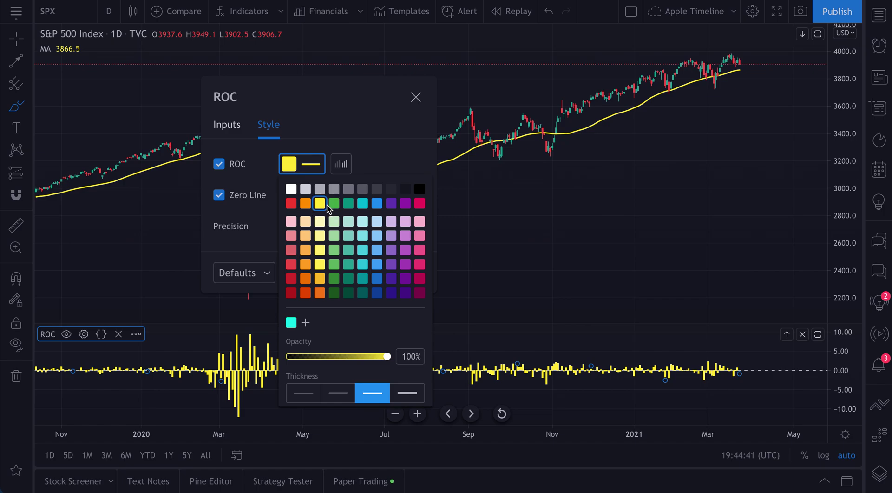
pyautogui.click(334, 203)
pyautogui.click(349, 204)
pyautogui.click(376, 204)
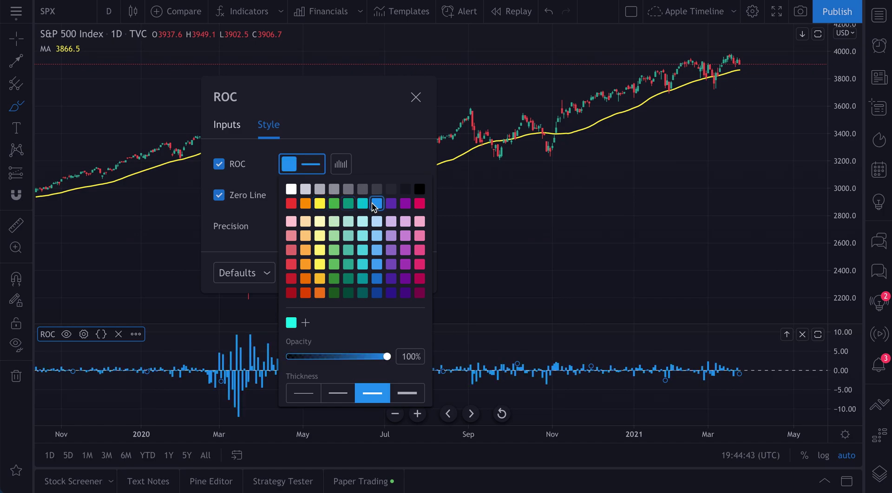
pyautogui.click(362, 204)
pyautogui.click(388, 205)
pyautogui.click(420, 204)
pyautogui.click(405, 203)
pyautogui.click(420, 221)
pyautogui.click(420, 236)
pyautogui.click(390, 237)
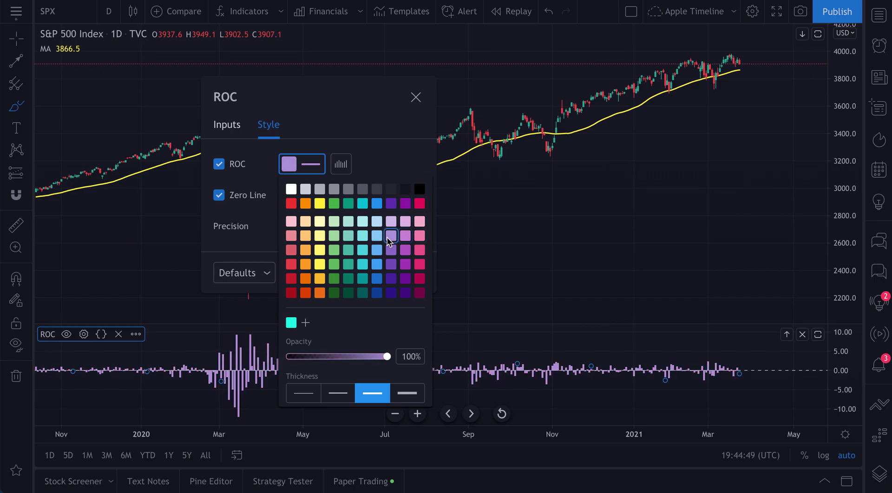
pyautogui.click(291, 189)
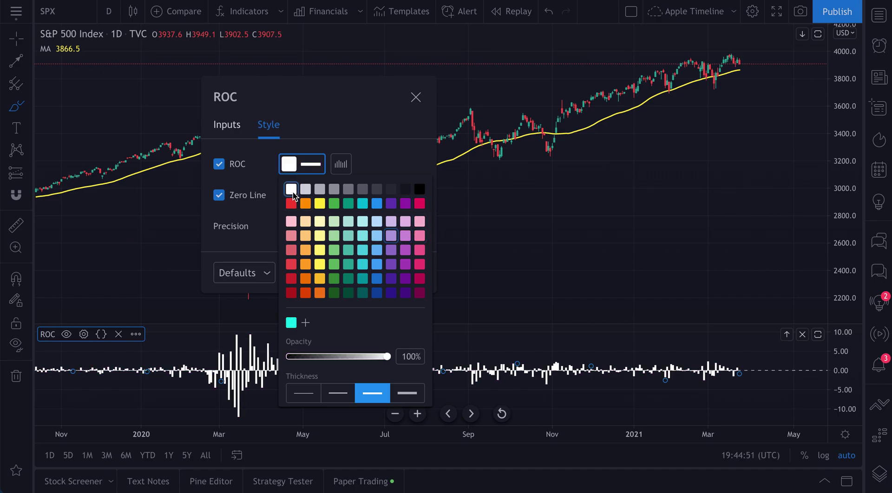
pyautogui.click(388, 171)
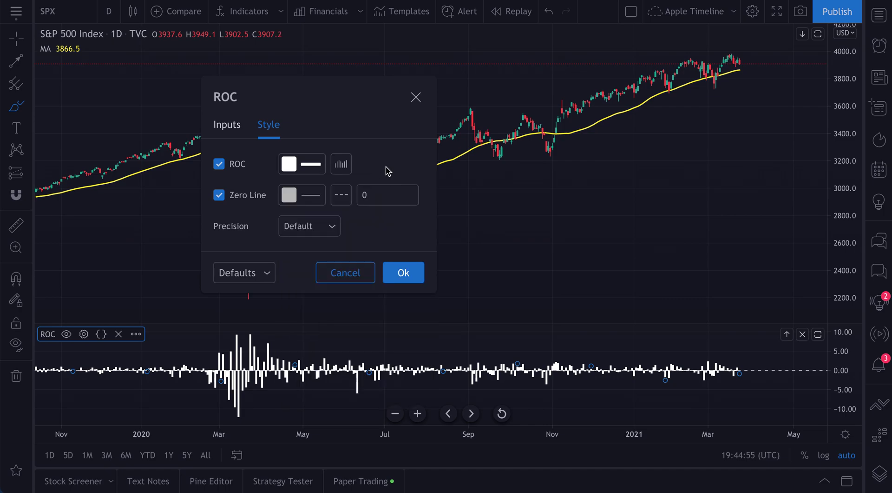
# Try the ROC plot as Area, Cross, Circles and Line, restore Histogram, and accept the settings.
pyautogui.click(344, 166)
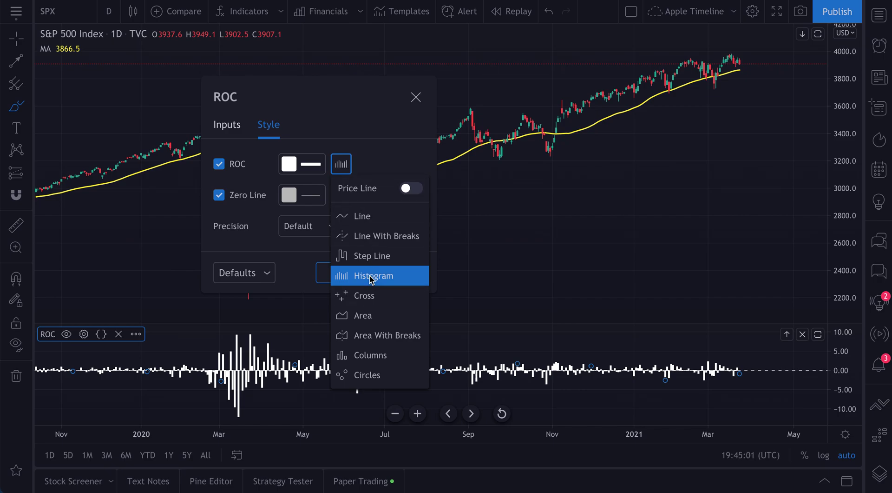
pyautogui.click(366, 314)
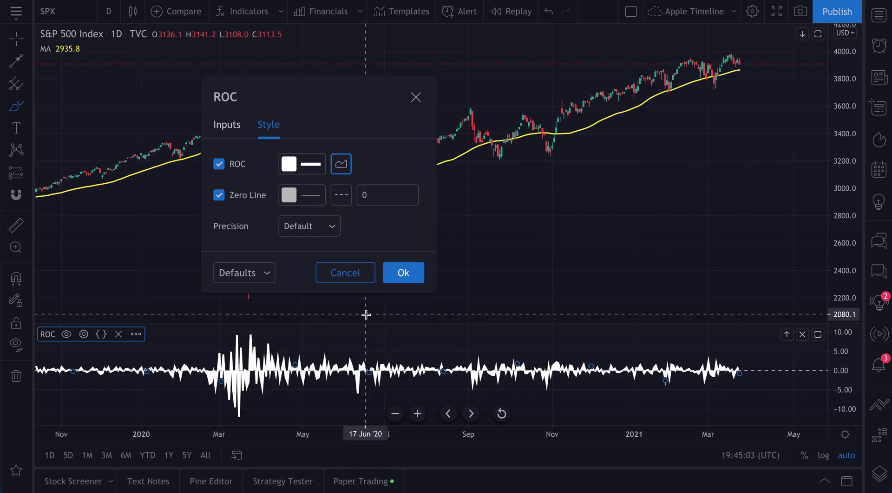
pyautogui.click(345, 166)
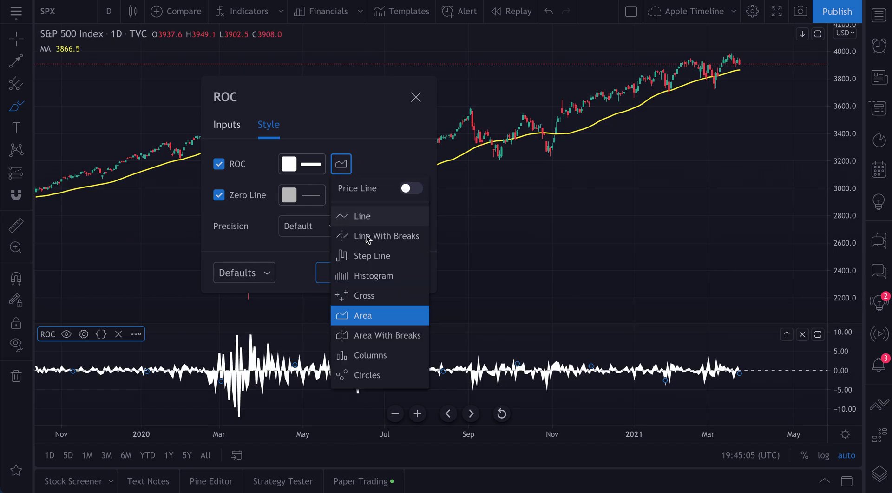
pyautogui.click(374, 295)
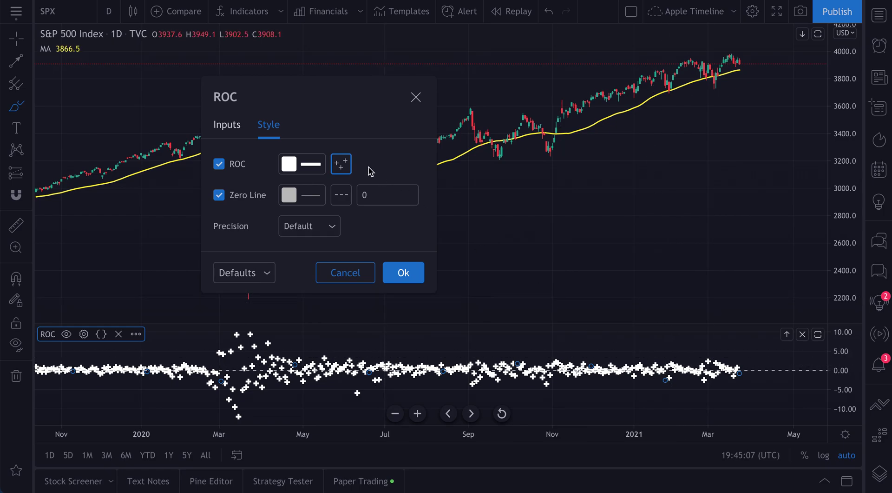
pyautogui.click(347, 167)
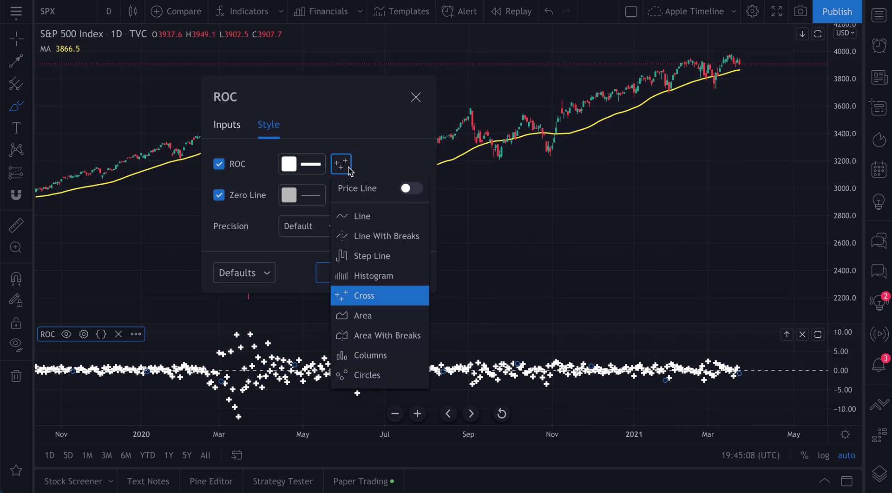
pyautogui.click(365, 373)
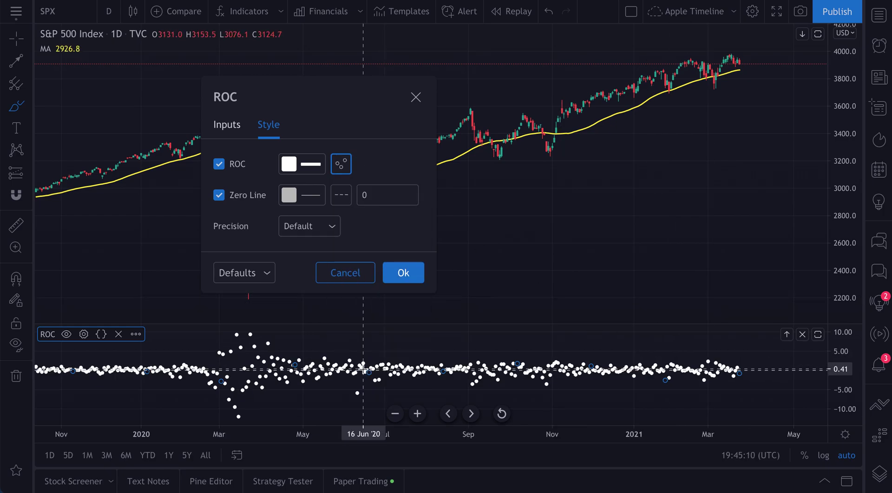
pyautogui.click(343, 167)
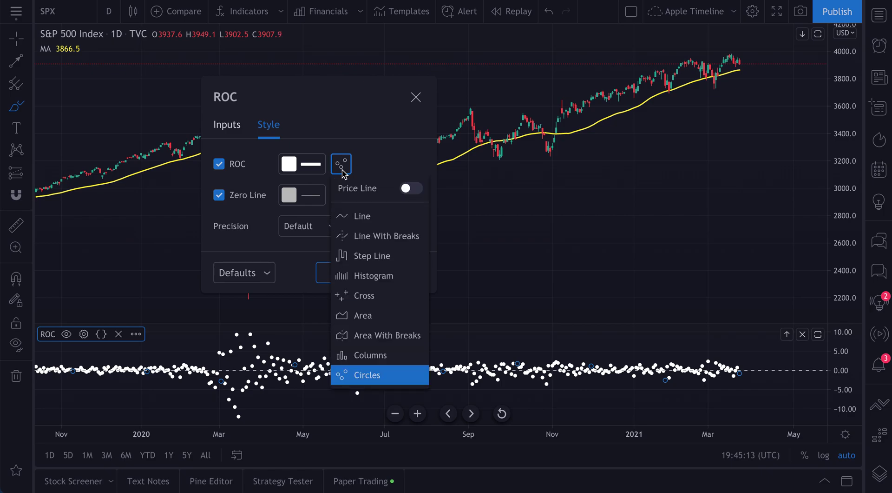
pyautogui.click(352, 215)
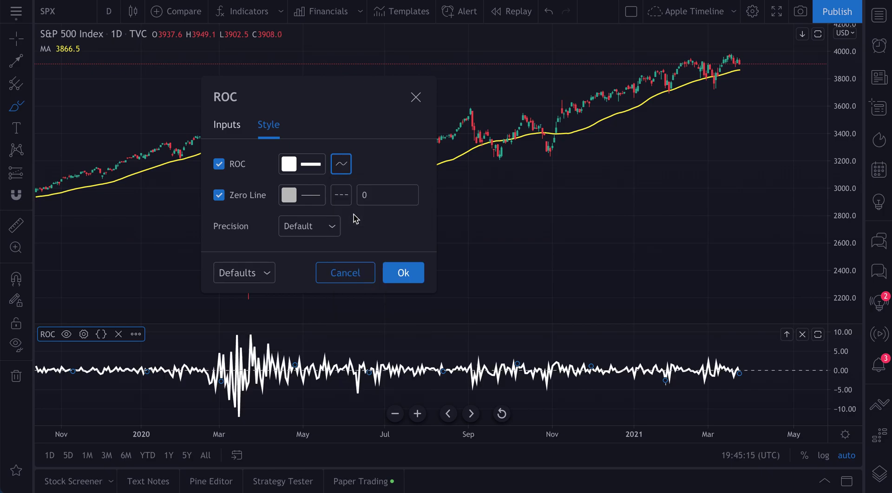
pyautogui.click(342, 163)
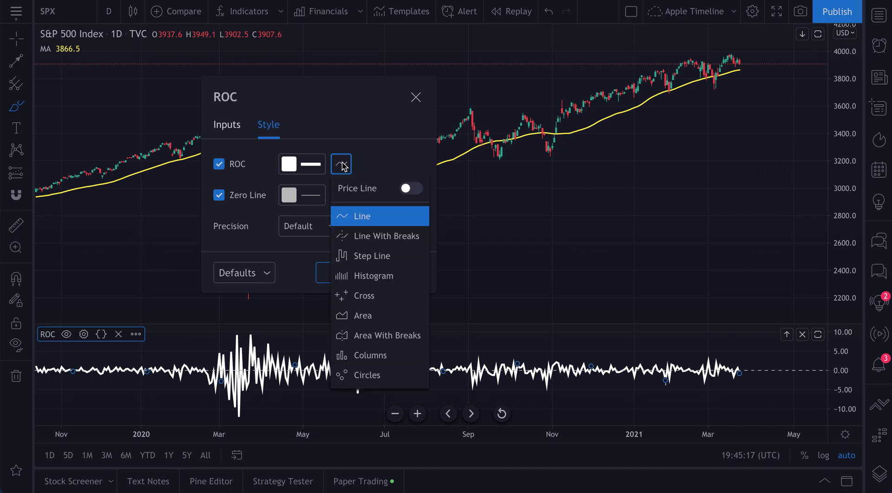
pyautogui.click(361, 276)
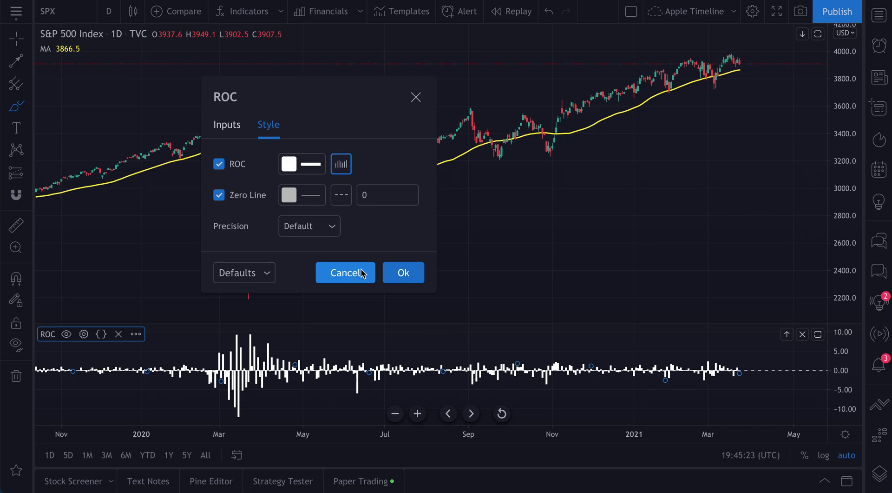
pyautogui.click(420, 272)
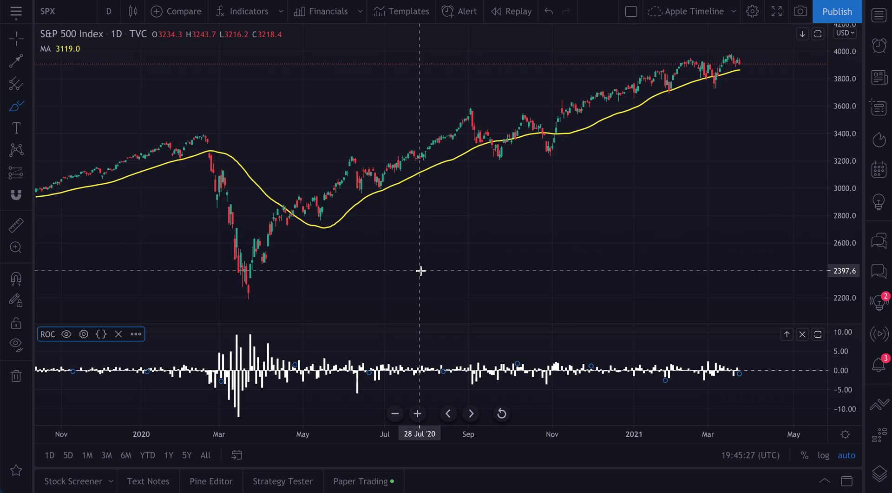
# Switch from the brush to the cross cursor and delete the stray brush marks below the mid-2020 candles.
pyautogui.click(404, 296)
pyautogui.click(510, 277)
pyautogui.click(7, 43)
pyautogui.moveTo(367, 243); pyautogui.dragTo(553, 315)
pyautogui.press('Delete')
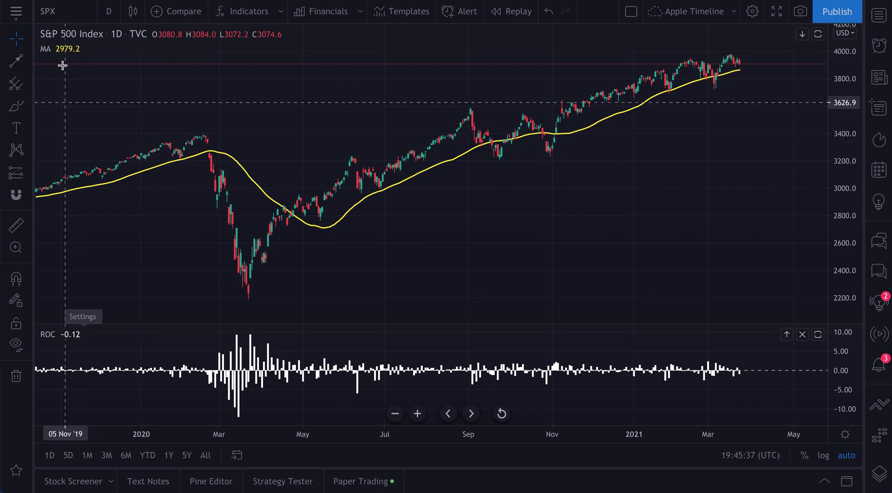
# Review the moving average's inputs and its available indicator timeframes, keeping Same as chart, and close the settings.
pyautogui.click(80, 48)
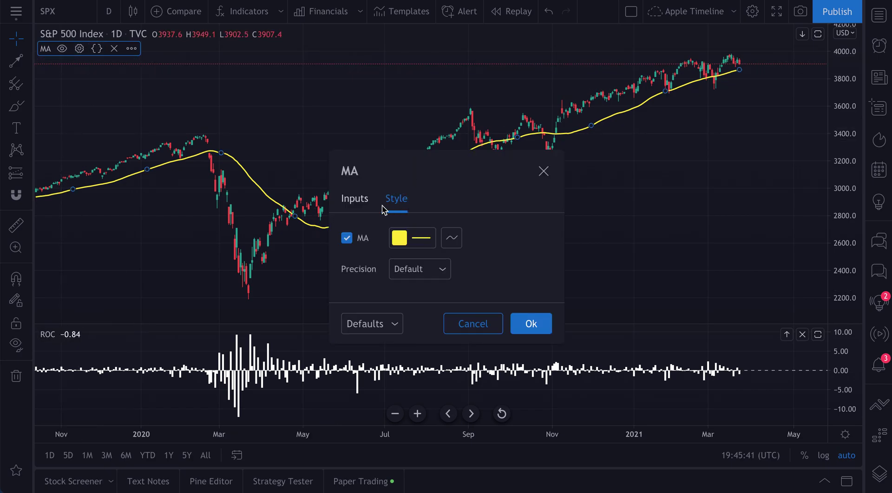
pyautogui.click(355, 201)
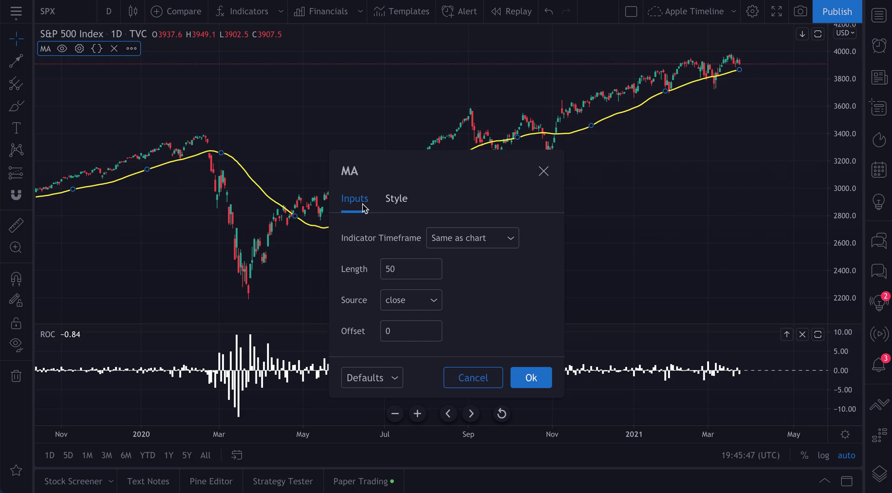
pyautogui.moveTo(434, 172); pyautogui.dragTo(195, 94)
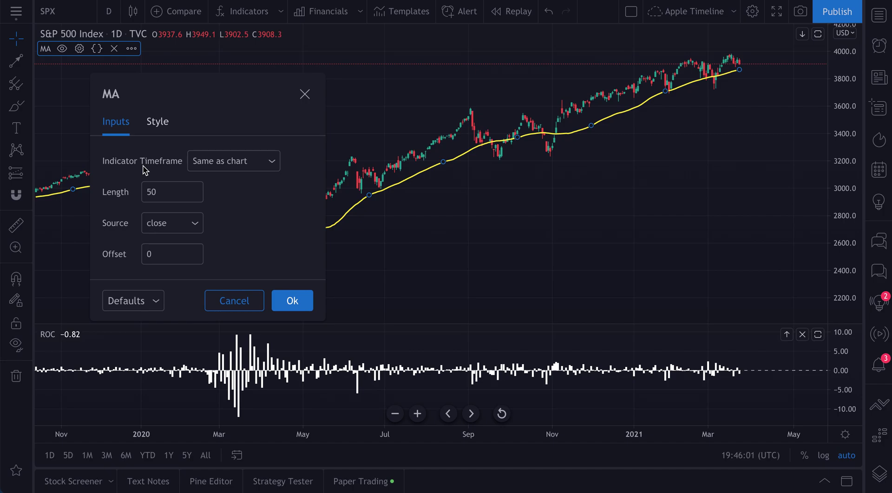
pyautogui.click(220, 165)
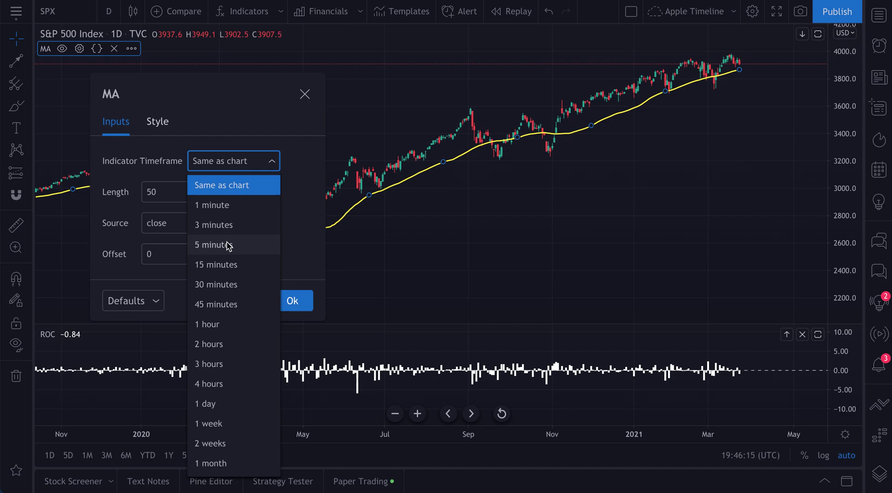
pyautogui.click(239, 159)
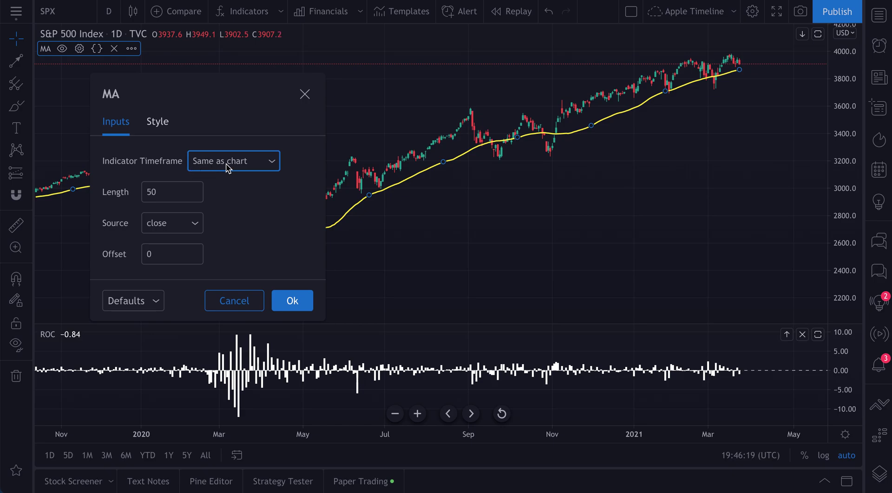
pyautogui.click(303, 94)
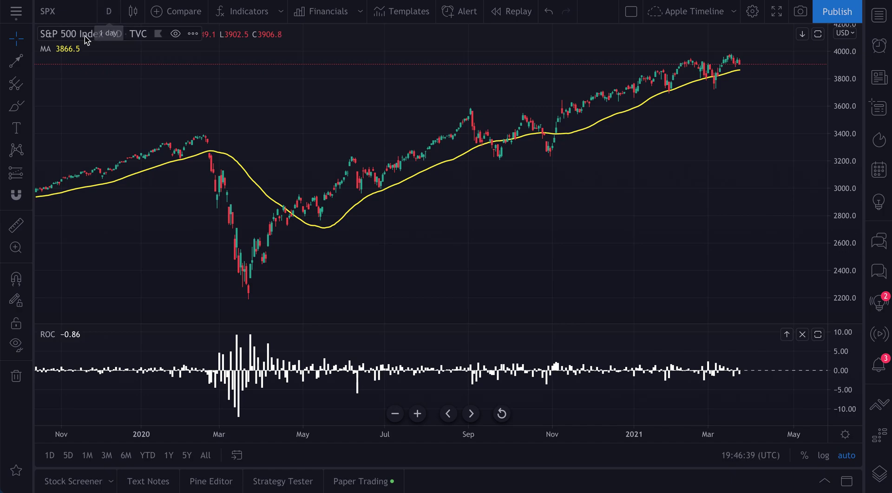
# Circle the early-2021 stretch of the moving average twice with the brush, deleting the mark each time.
pyautogui.click(78, 50)
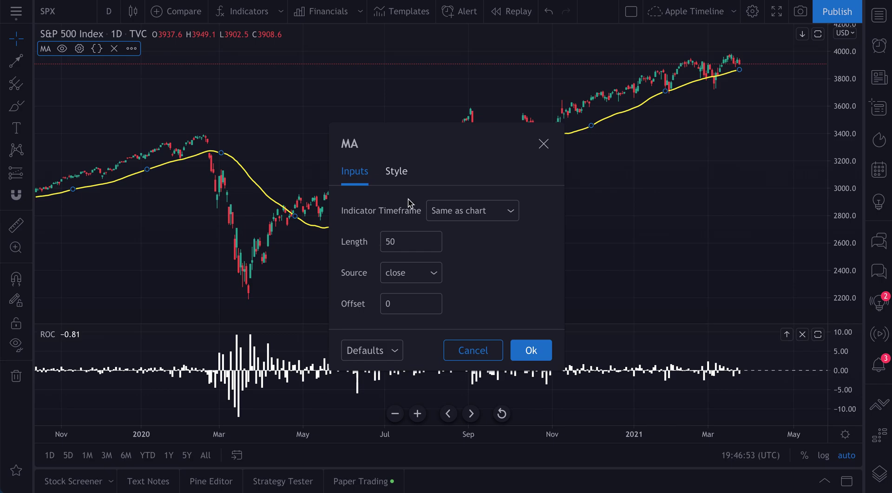
pyautogui.click(544, 143)
pyautogui.click(16, 106)
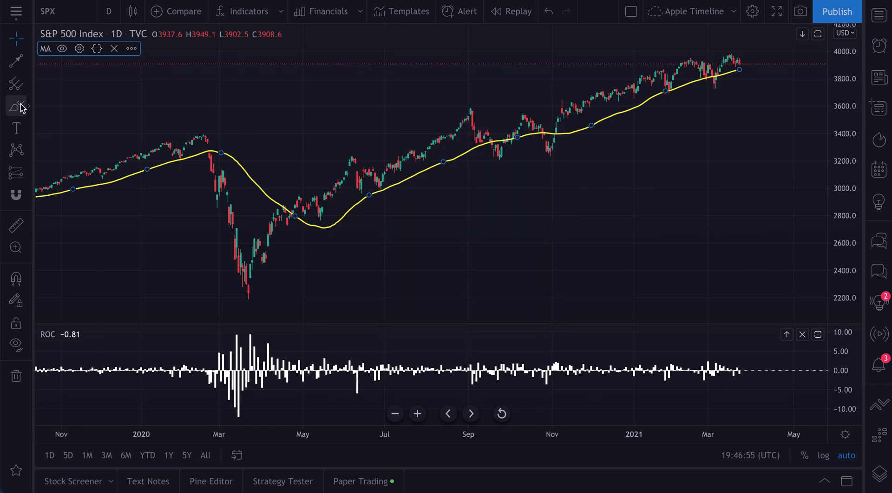
pyautogui.moveTo(744, 65)
pyautogui.mouseDown()
pyautogui.moveTo(619, 106)
pyautogui.moveTo(619, 122)
pyautogui.moveTo(746, 74)
pyautogui.mouseUp()
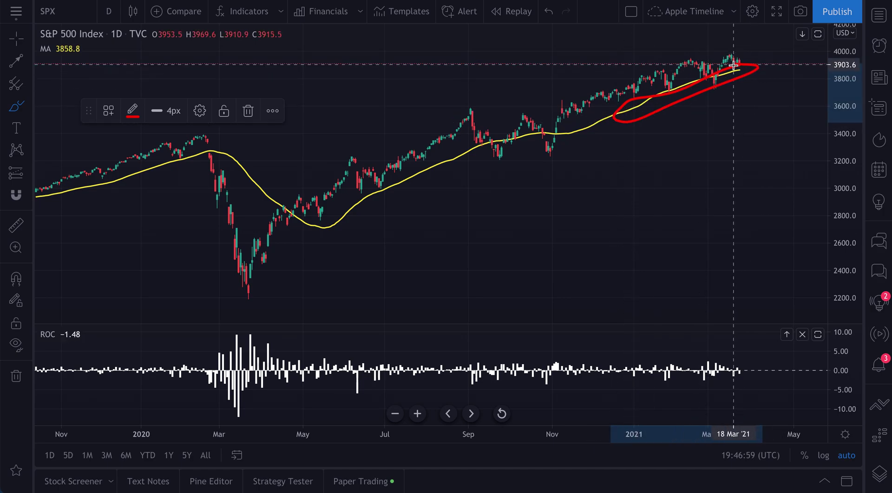
pyautogui.press('Delete')
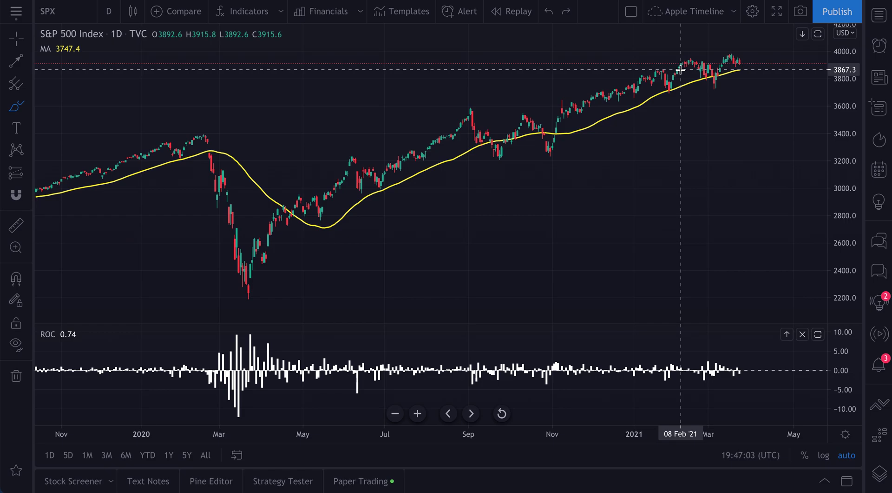
pyautogui.moveTo(738, 61)
pyautogui.mouseDown()
pyautogui.moveTo(634, 94)
pyautogui.moveTo(649, 117)
pyautogui.moveTo(747, 80)
pyautogui.moveTo(740, 65)
pyautogui.mouseUp()
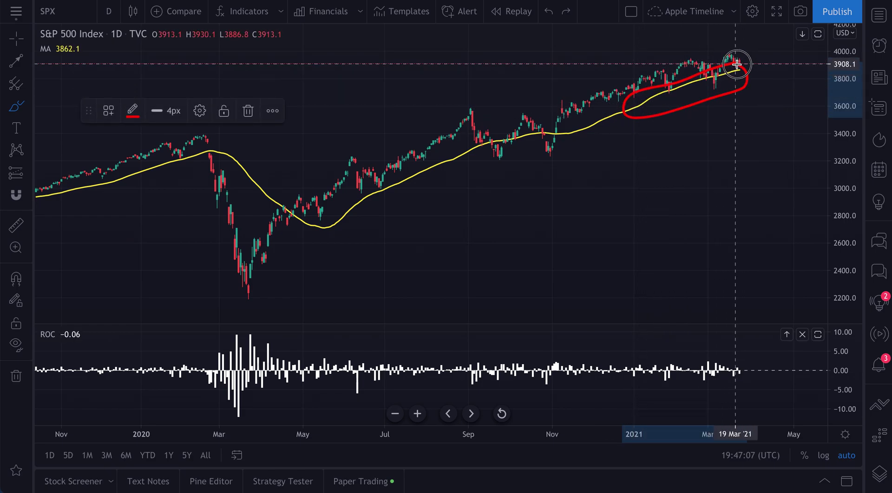
pyautogui.press('Delete')
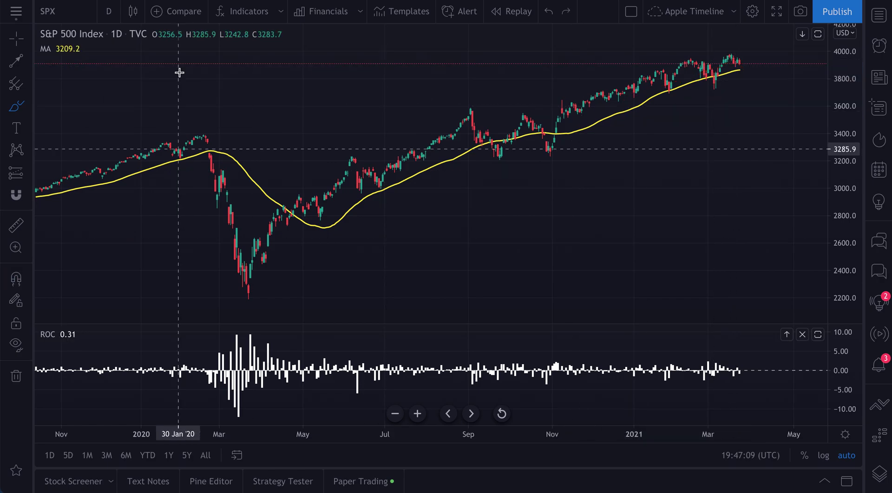
# Set the moving average's indicator timeframe to 1 week and move its settings dialog clear of the recent candles.
pyautogui.click(80, 49)
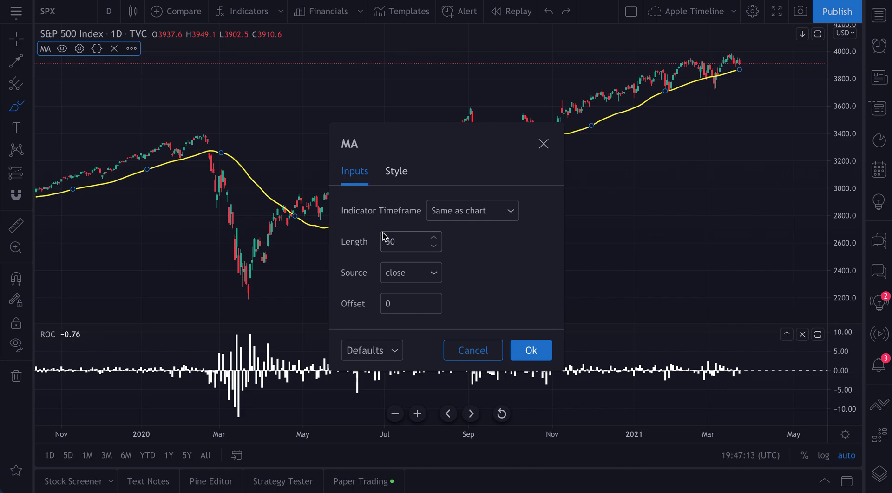
pyautogui.click(470, 212)
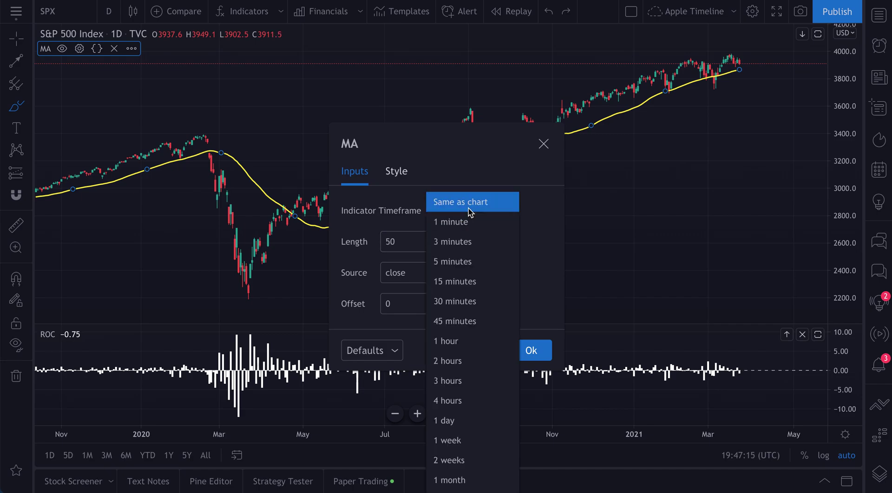
pyautogui.click(468, 440)
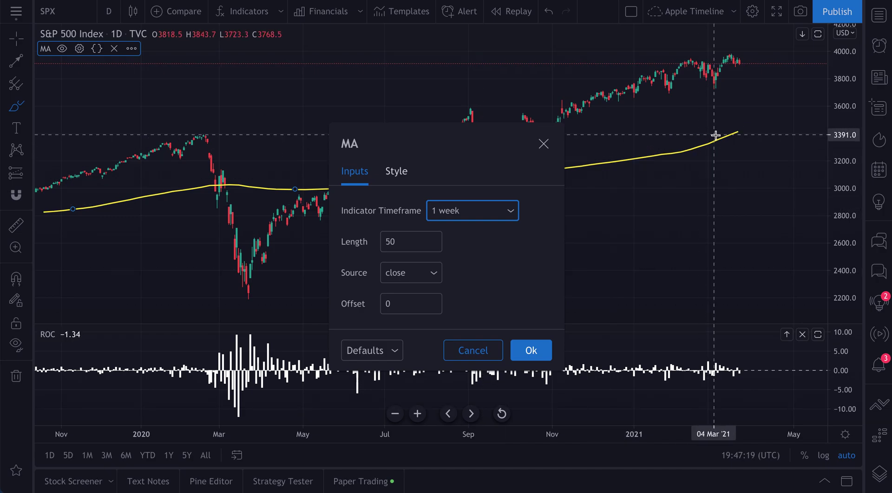
pyautogui.click(506, 153)
pyautogui.moveTo(506, 154); pyautogui.dragTo(315, 88)
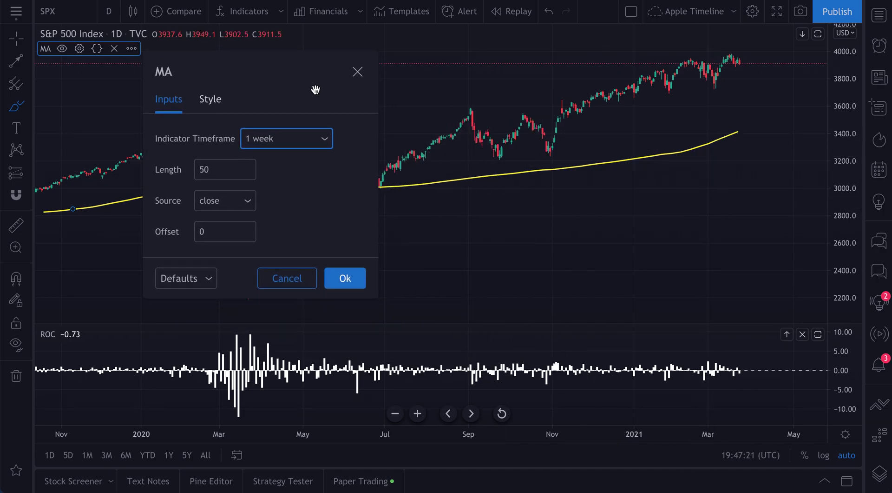
# Switch the moving average's indicator timeframe to 1 day and back to 1 week for comparison.
pyautogui.click(293, 139)
pyautogui.click(279, 381)
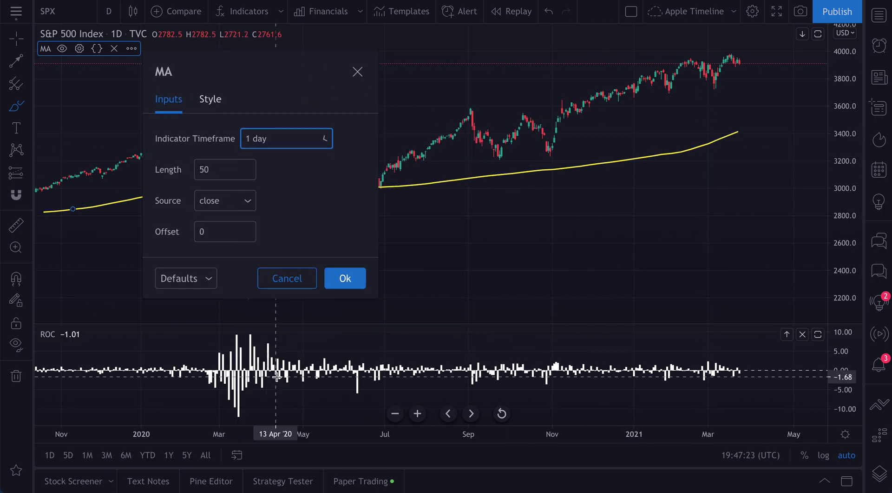
pyautogui.click(275, 142)
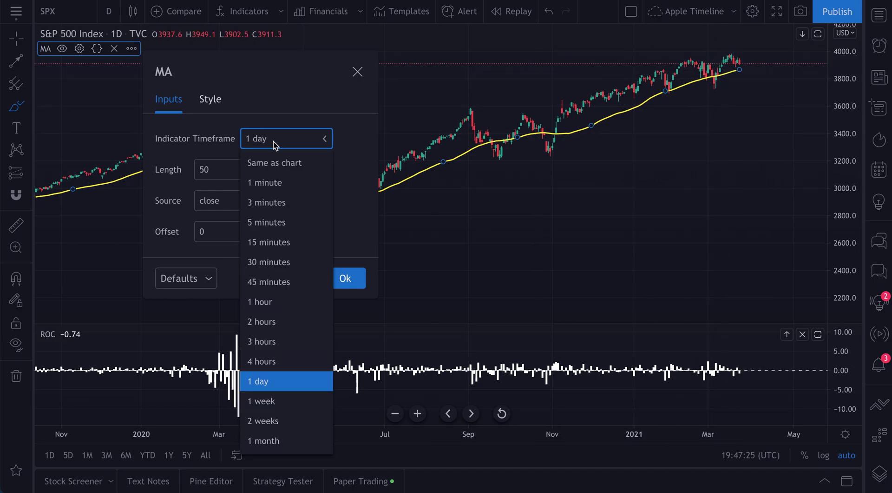
pyautogui.click(266, 403)
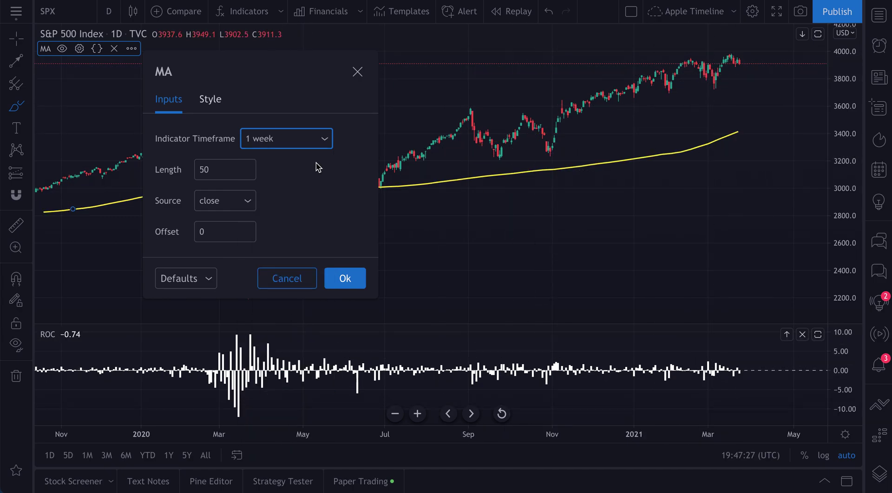
# Close the moving average settings, circle the line from late 2020 to early 2021 with the brush, and delete the mark.
pyautogui.click(226, 174)
pyautogui.moveTo(226, 174); pyautogui.dragTo(190, 175)
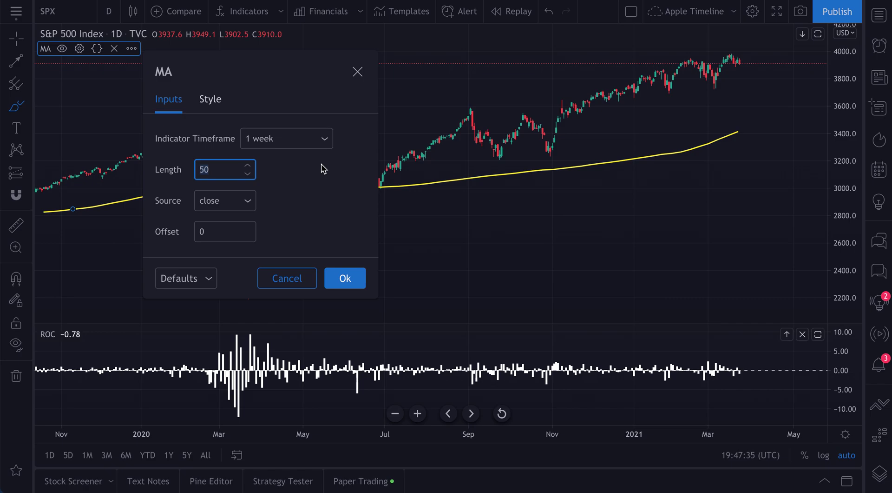
pyautogui.press('Escape')
pyautogui.moveTo(699, 124)
pyautogui.mouseDown()
pyautogui.moveTo(522, 156)
pyautogui.moveTo(498, 190)
pyautogui.moveTo(707, 161)
pyautogui.moveTo(733, 130)
pyautogui.moveTo(691, 119)
pyautogui.mouseUp()
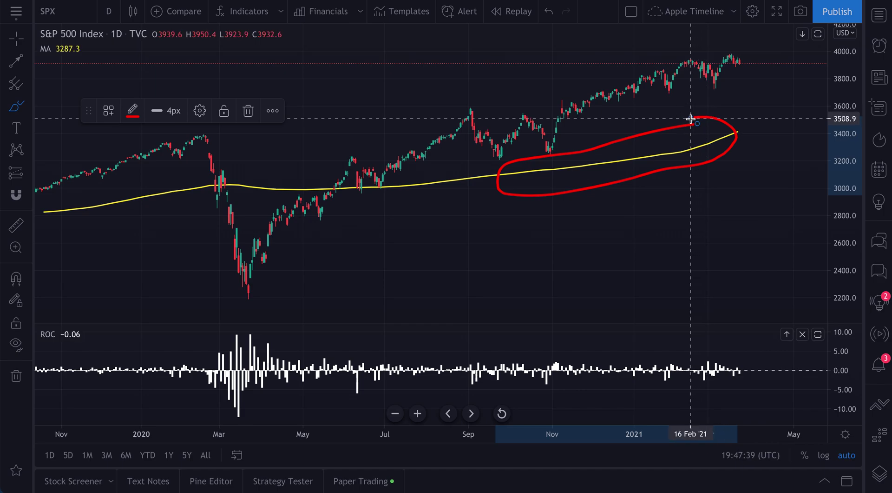
pyautogui.press('Delete')
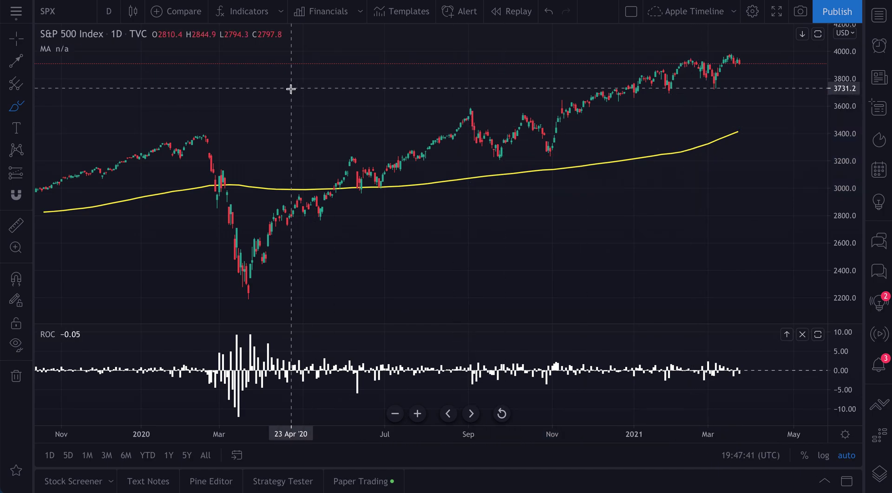
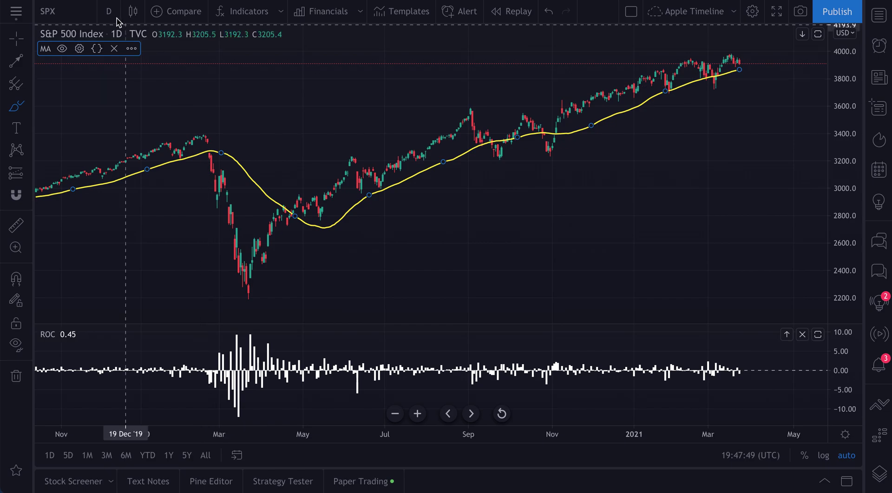
# Switch the chart interval to 30 minutes and enter a moving average length of 50.
pyautogui.click(128, 238)
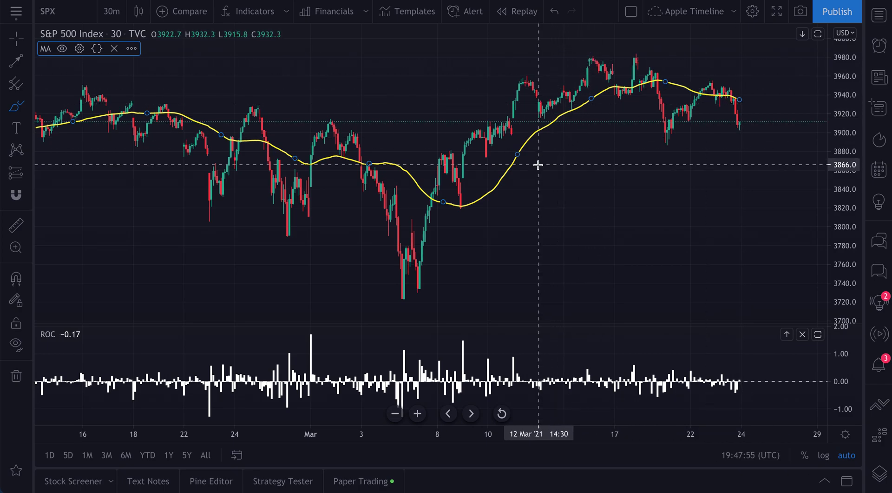
pyautogui.click(79, 48)
pyautogui.doubleClick(389, 243)
pyautogui.write('50')
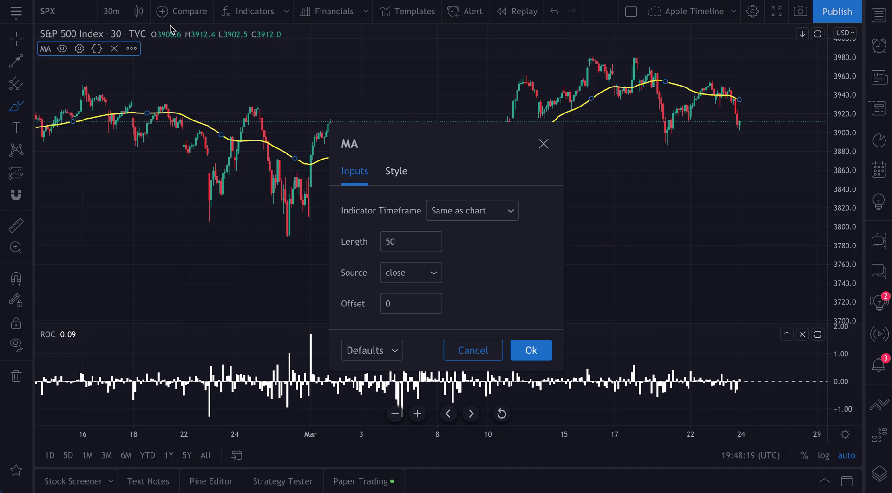
# Leave the moving average settings and return the chart interval to 1 day.
pyautogui.click(112, 11)
pyautogui.click(112, 11)
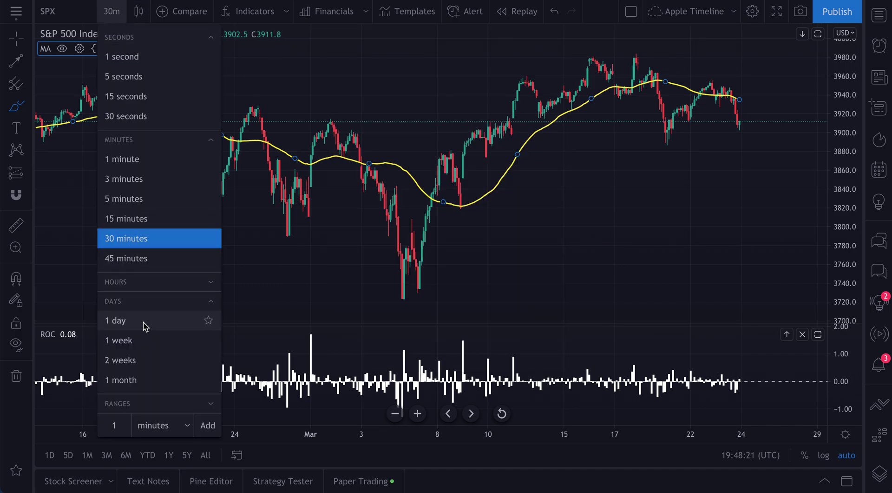
pyautogui.click(116, 320)
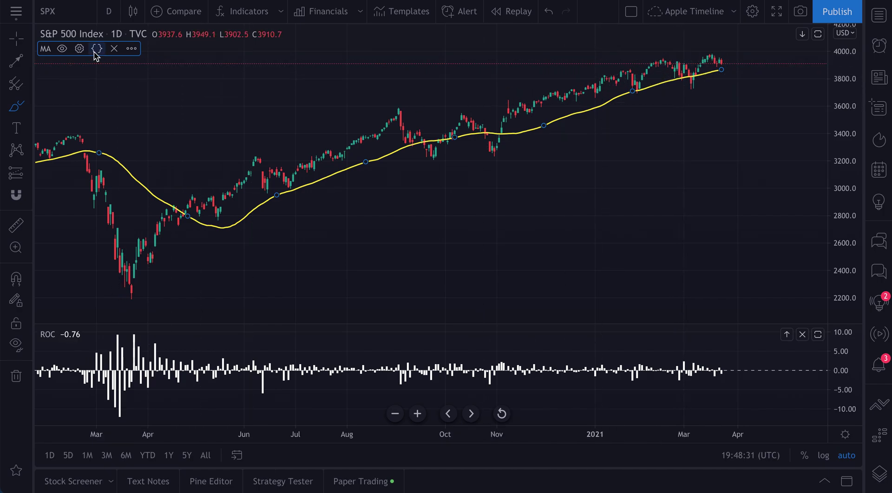
# Set the moving average's indicator timeframe to 1 week on the daily chart and accept the settings.
pyautogui.click(80, 48)
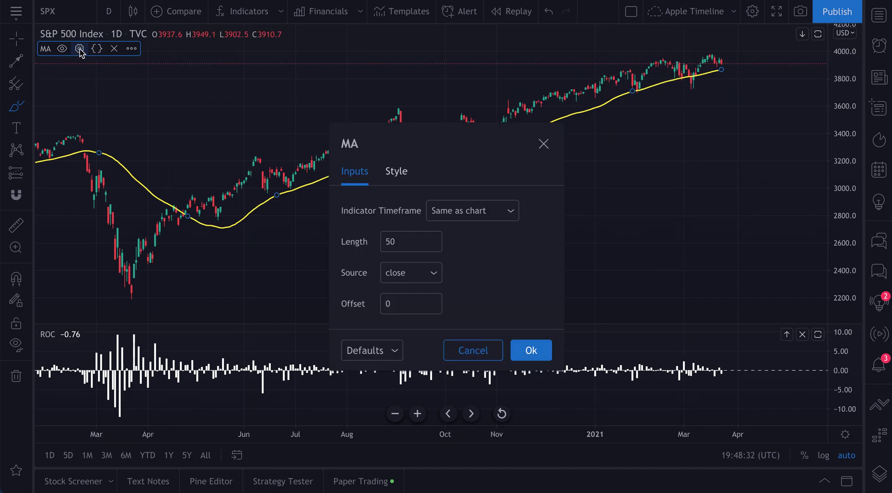
pyautogui.click(446, 209)
pyautogui.click(458, 439)
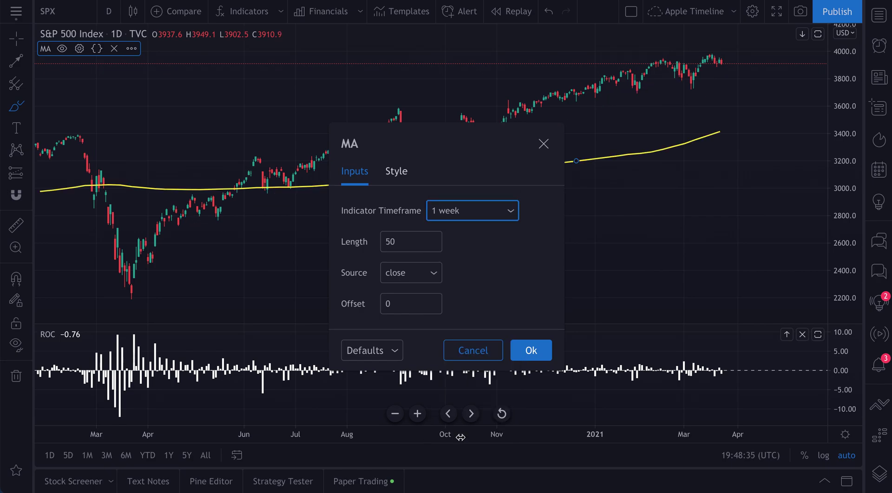
pyautogui.click(535, 350)
# Circle the early-2021 candles and the moving average below them with the brush.
pyautogui.moveTo(696, 42)
pyautogui.mouseDown()
pyautogui.moveTo(592, 103)
pyautogui.moveTo(744, 68)
pyautogui.moveTo(667, 40)
pyautogui.moveTo(588, 78)
pyautogui.mouseUp()
pyautogui.moveTo(719, 120)
pyautogui.mouseDown()
pyautogui.moveTo(543, 159)
pyautogui.moveTo(609, 182)
pyautogui.mouseUp()
pyautogui.moveTo(678, 166); pyautogui.dragTo(711, 112)
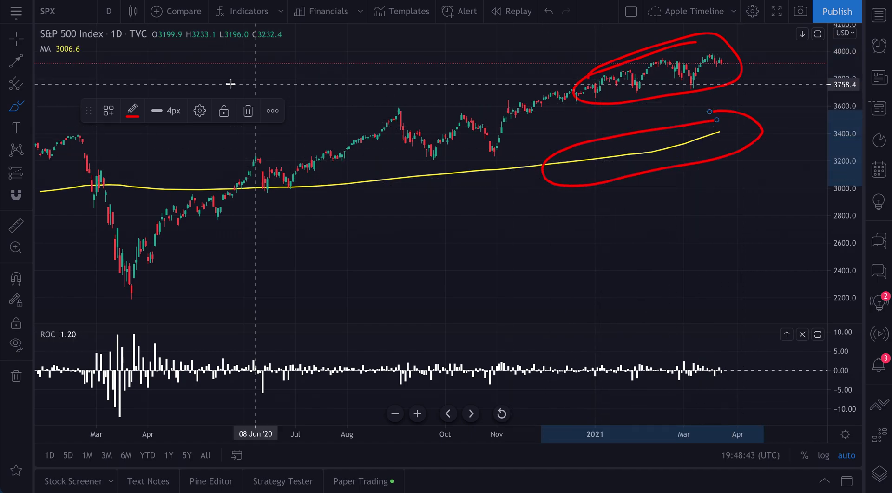
# Review the moving average's timeframe input, close the settings, and undo the brush circles.
pyautogui.click(78, 49)
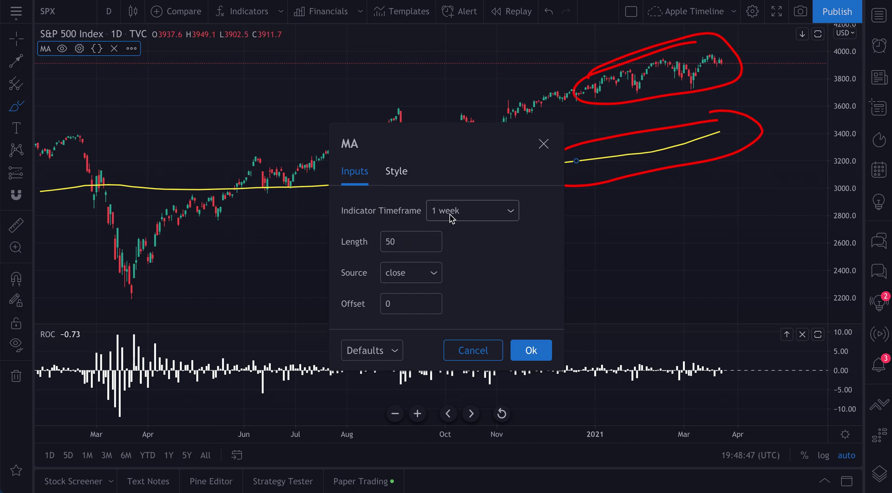
pyautogui.click(543, 144)
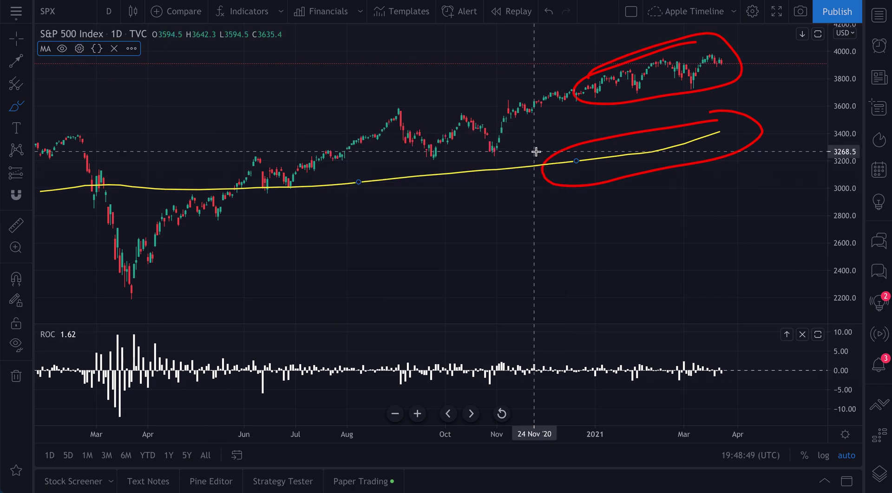
pyautogui.hotkey('ctrl', 'z')
pyautogui.hotkey('ctrl', 'z')
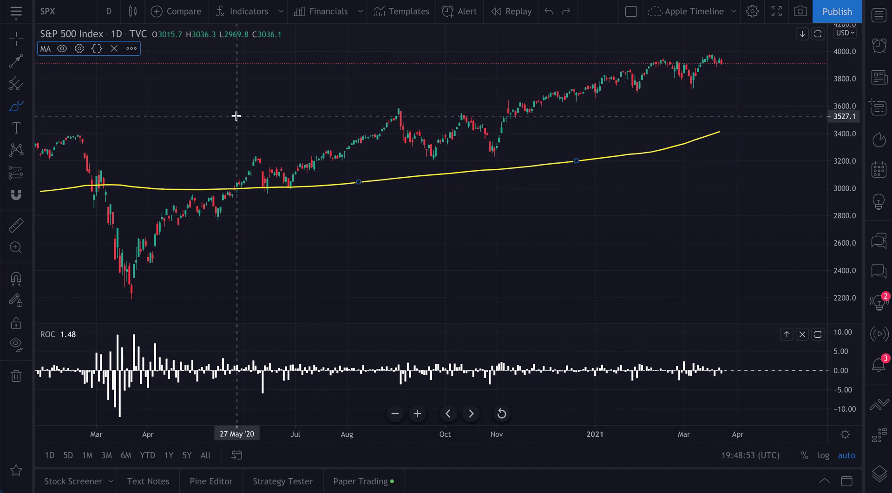
# Set the moving average's indicator timeframe back to Same as chart.
pyautogui.click(79, 49)
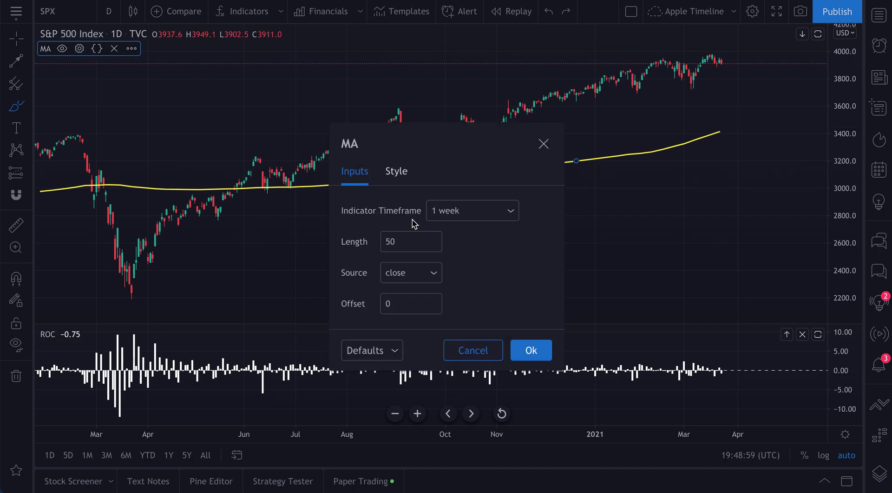
pyautogui.click(437, 210)
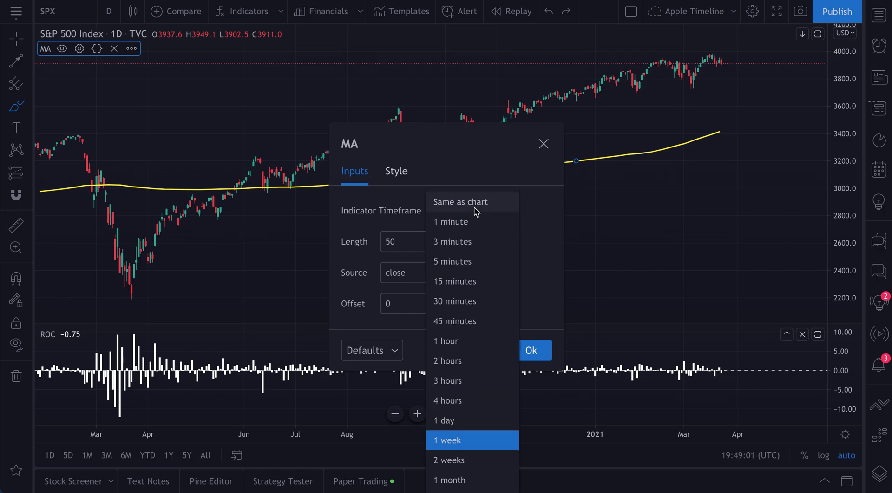
pyautogui.click(476, 211)
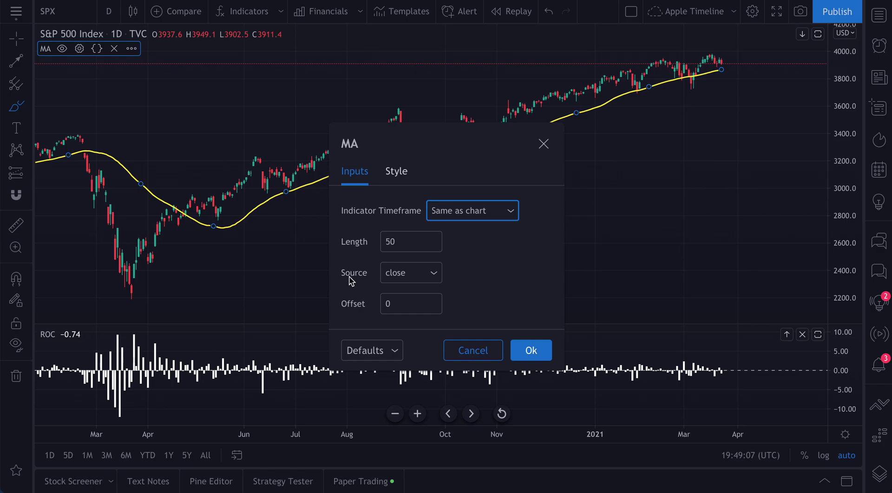
# Review the moving average's source options and length, and set the source to high.
pyautogui.click(430, 274)
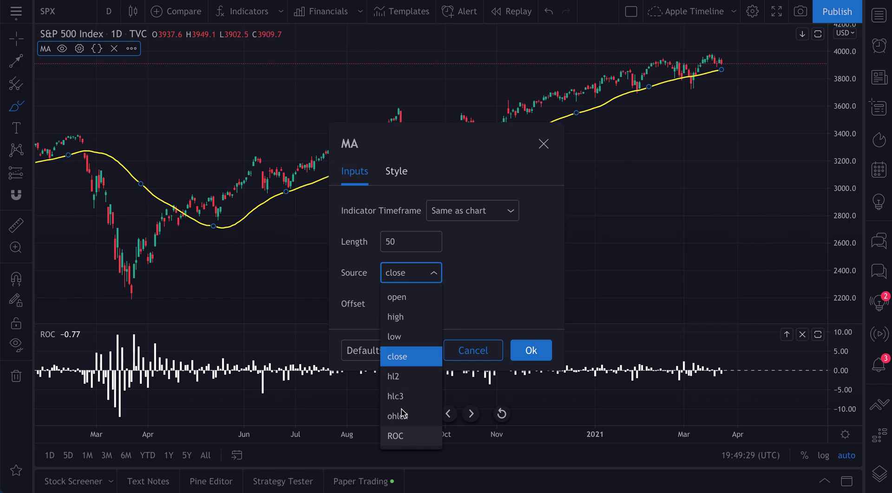
pyautogui.click(409, 354)
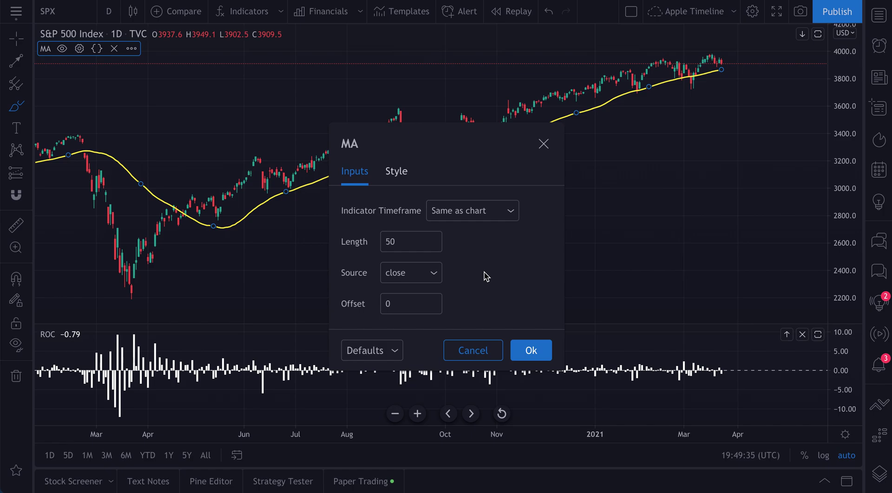
pyautogui.moveTo(409, 237); pyautogui.dragTo(384, 235)
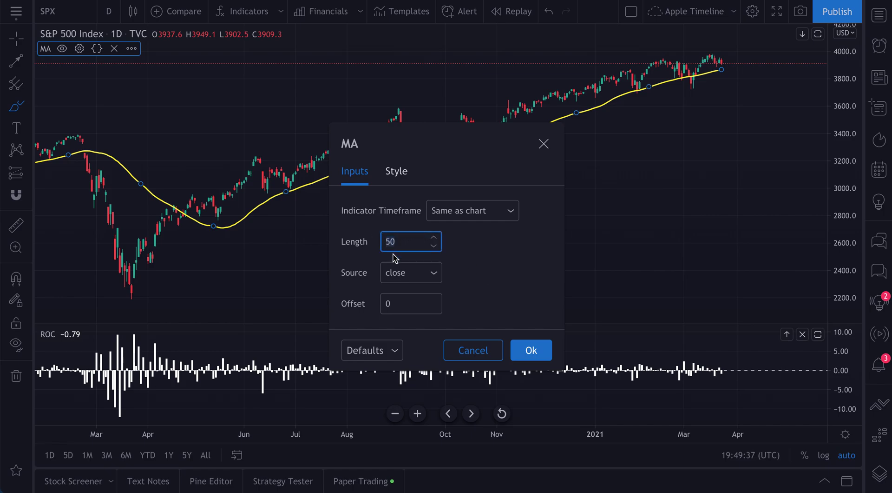
pyautogui.click(413, 273)
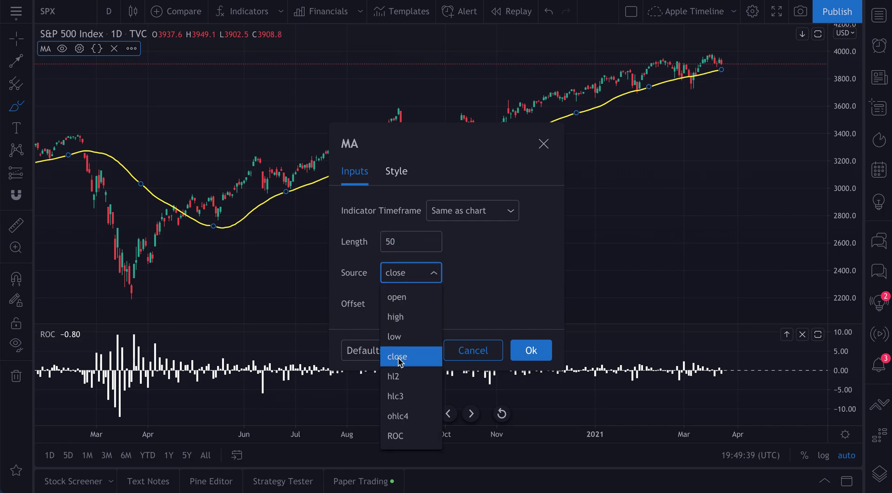
pyautogui.click(407, 311)
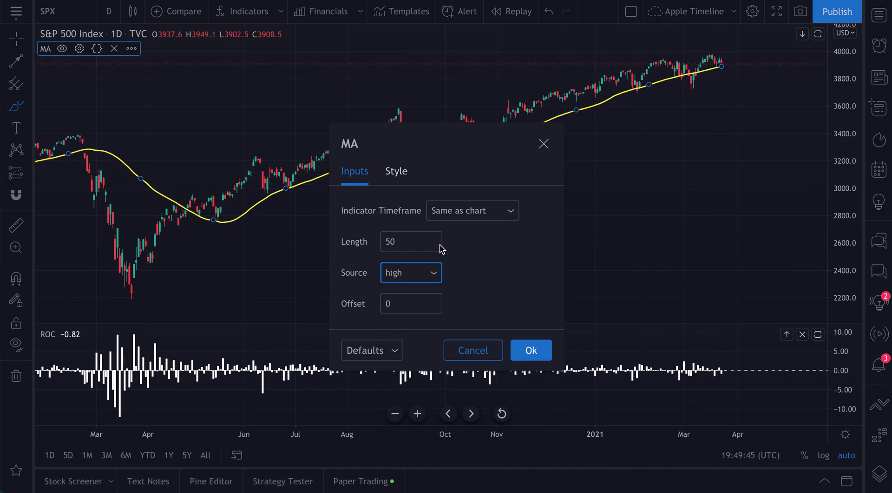
# Set the moving average's source to close and close its settings.
pyautogui.click(402, 243)
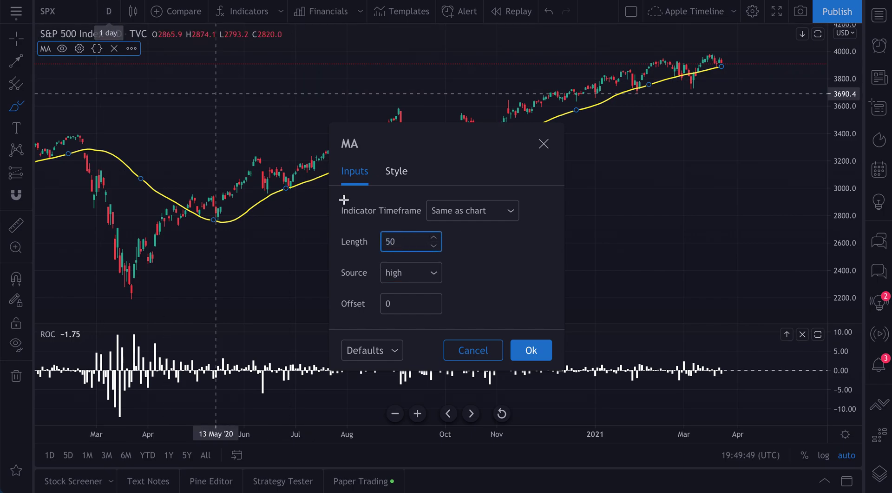
pyautogui.click(407, 274)
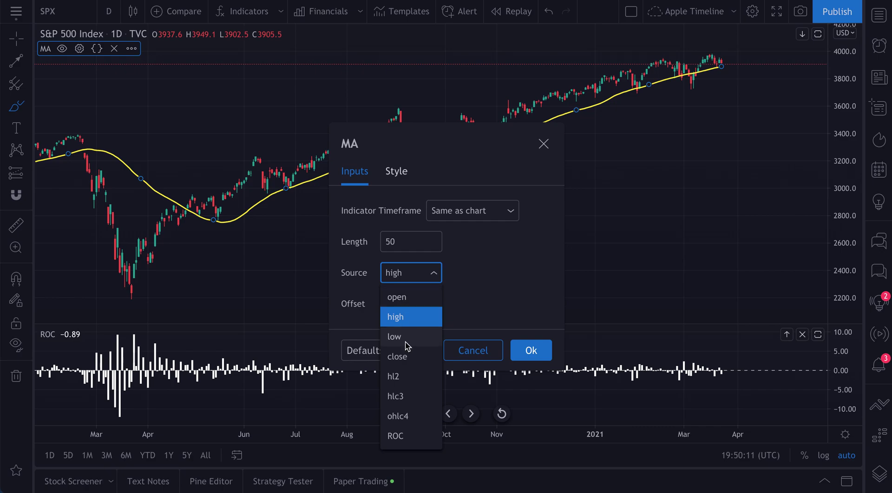
pyautogui.click(403, 362)
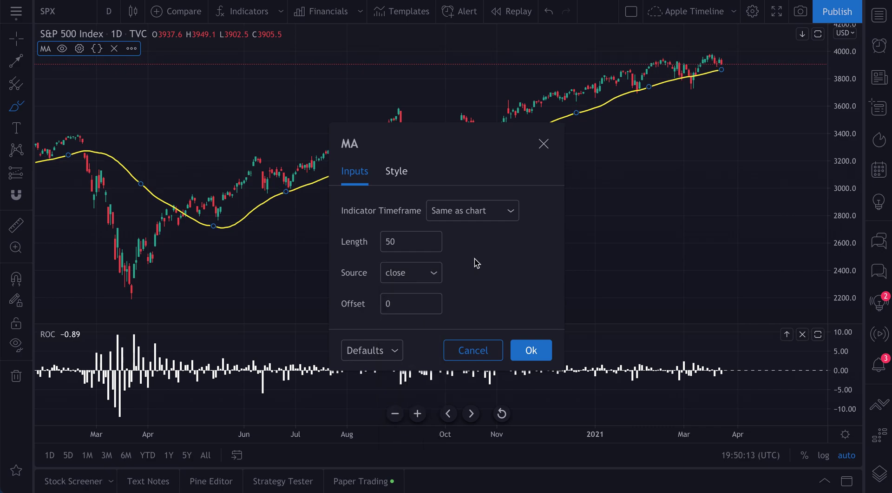
pyautogui.click(544, 144)
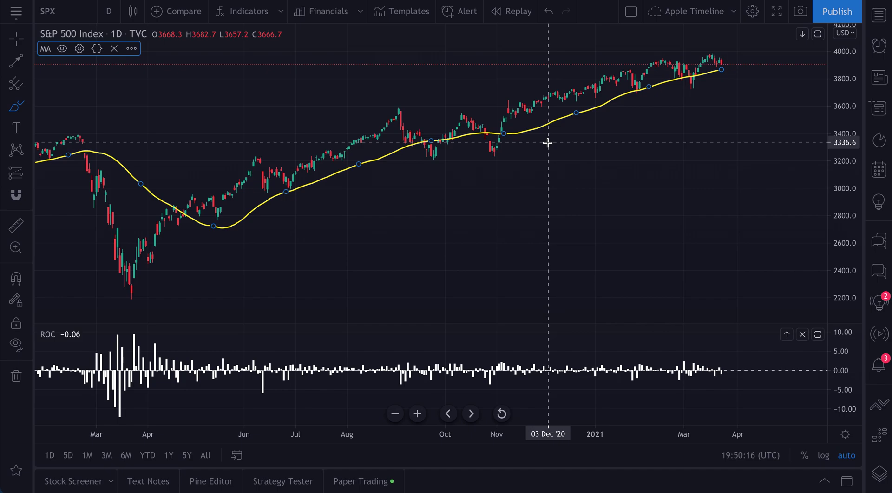
# Browse the available indicators, including the scripts in the Public Library, and close the list.
pyautogui.click(247, 15)
pyautogui.scroll(-3, 336, 231)
pyautogui.scroll(-20, 335, 231)
pyautogui.scroll(-10, 399, 295)
pyautogui.click(241, 246)
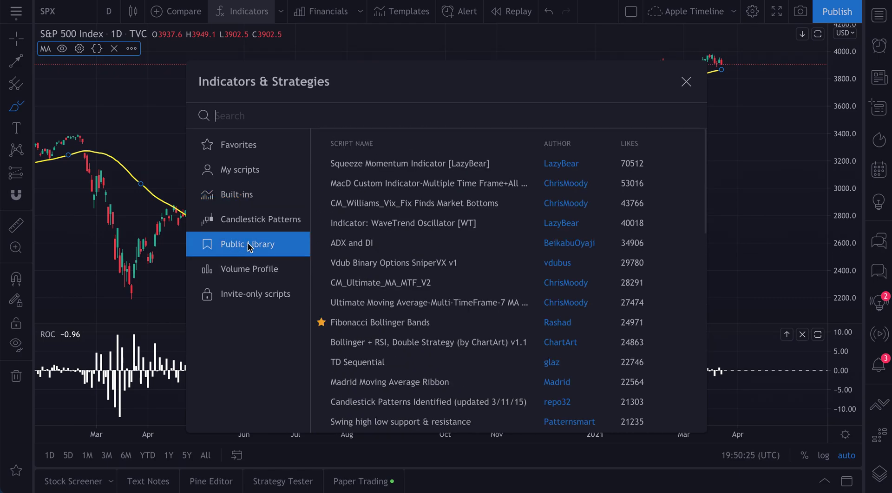
pyautogui.scroll(-15, 421, 330)
pyautogui.scroll(20, 422, 331)
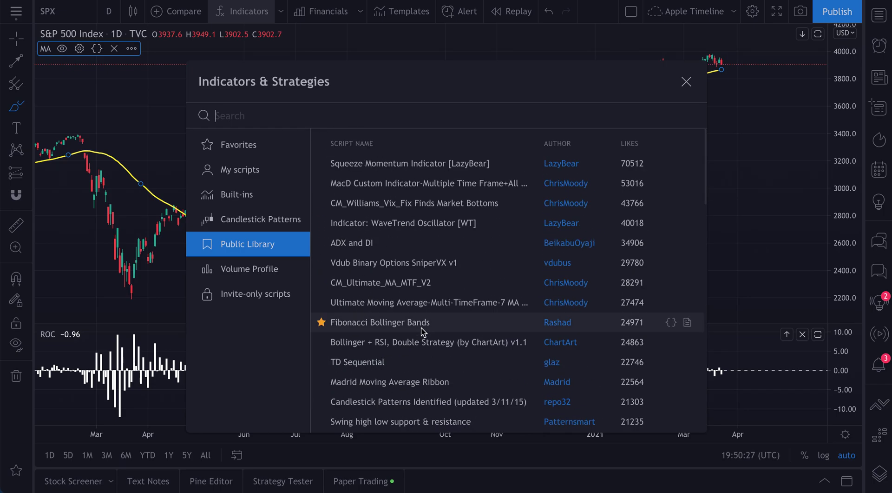
pyautogui.press('Escape')
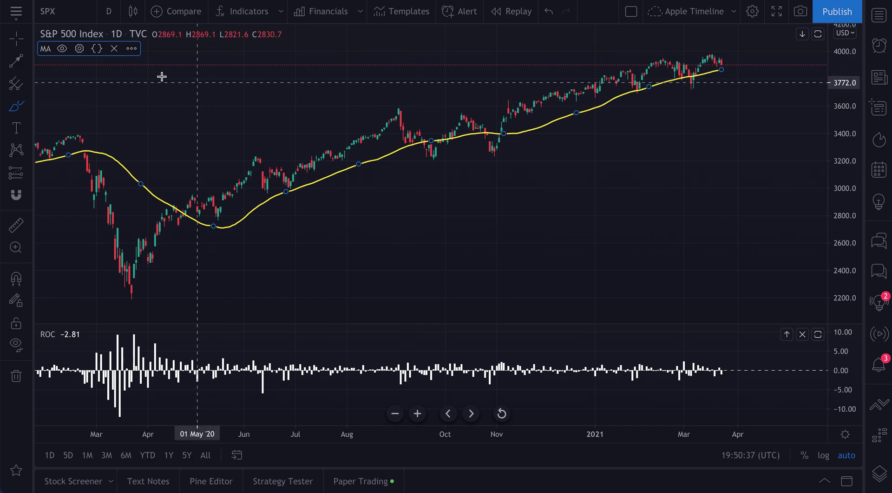
# Style the moving average line in light blue with the thickest line and 96% opacity.
pyautogui.click(80, 48)
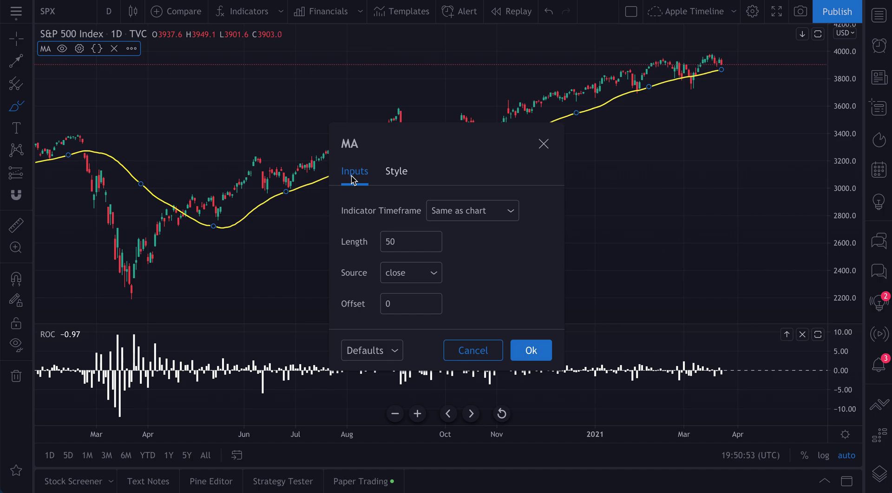
pyautogui.click(395, 176)
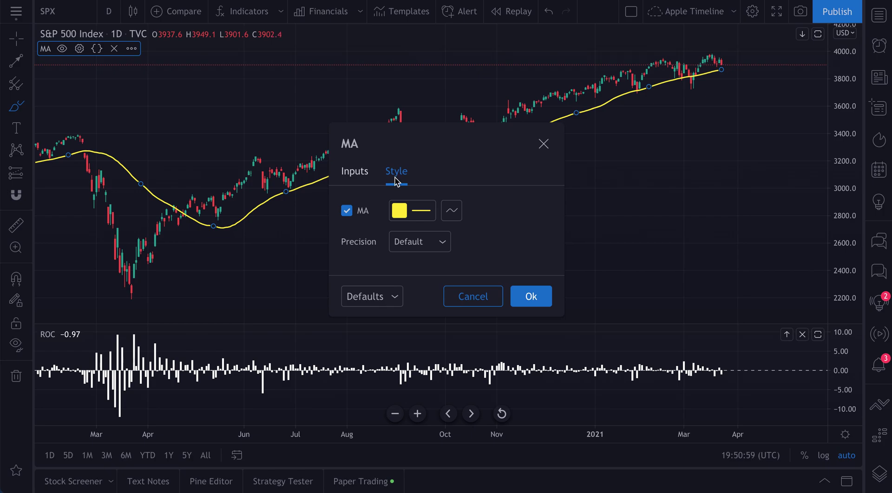
pyautogui.click(400, 210)
pyautogui.click(460, 293)
pyautogui.click(488, 296)
pyautogui.click(483, 439)
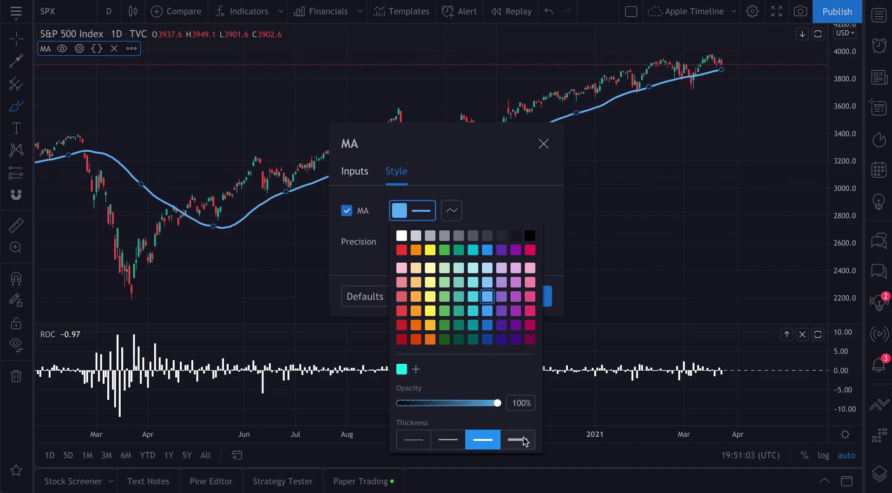
pyautogui.click(524, 440)
pyautogui.moveTo(498, 402); pyautogui.dragTo(474, 408)
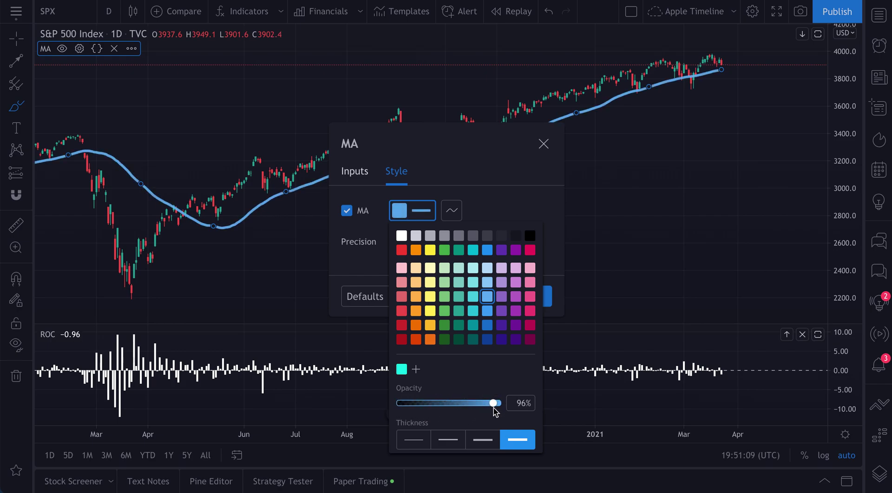
# Try the Step Line, Area and Columns plot types on the moving average, and apply the settings with Line selected.
pyautogui.click(459, 209)
pyautogui.click(455, 210)
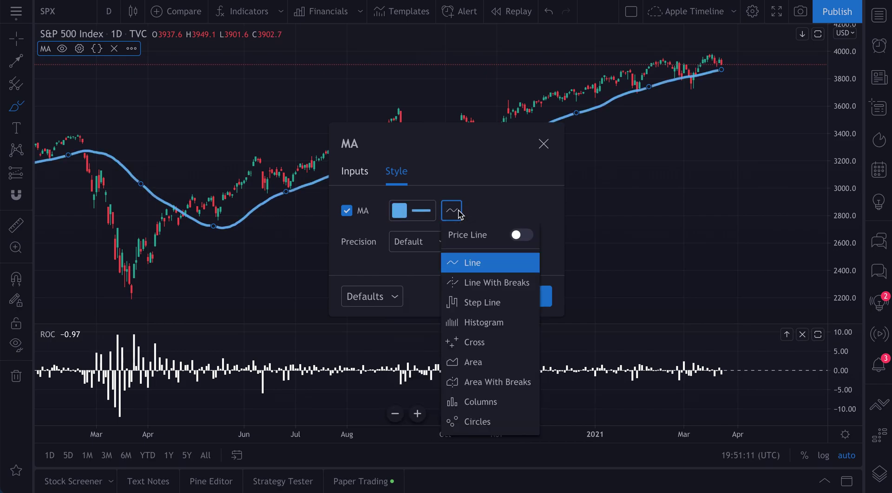
pyautogui.click(484, 302)
pyautogui.click(451, 210)
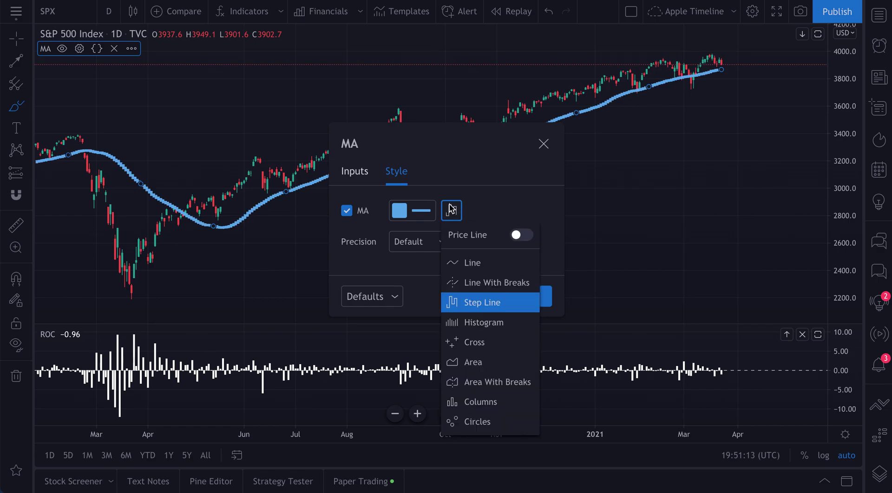
pyautogui.click(482, 363)
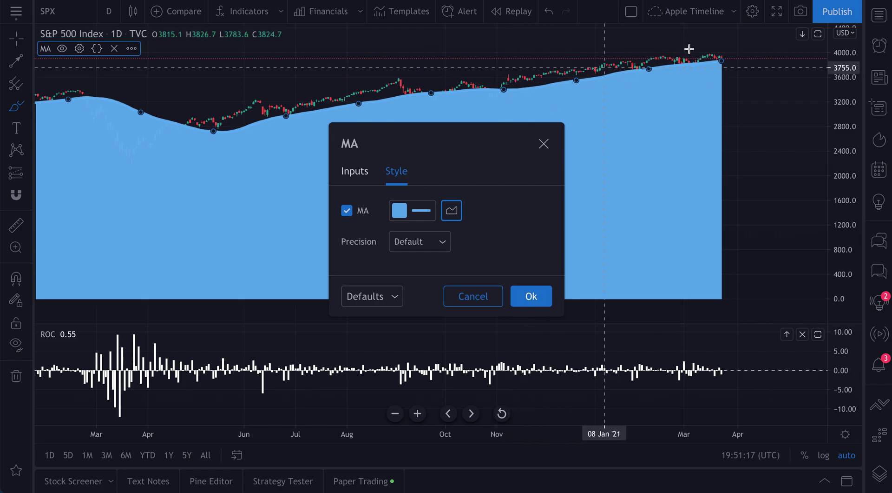
pyautogui.click(459, 214)
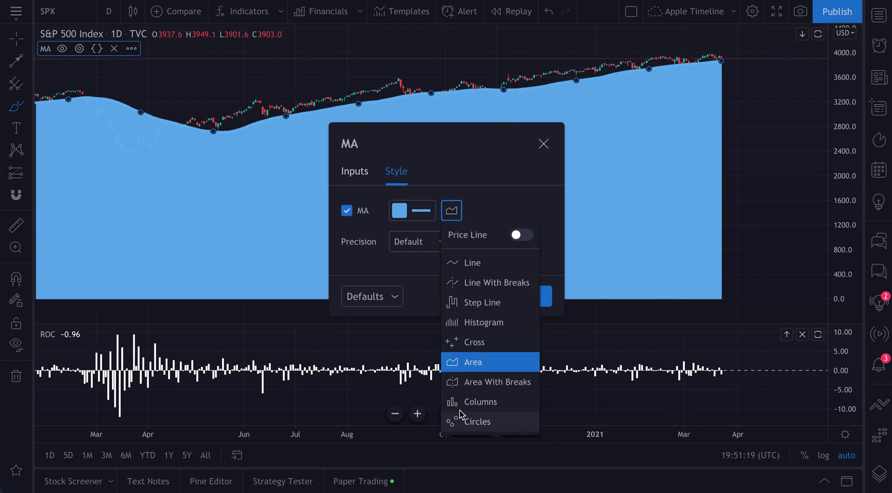
pyautogui.click(482, 403)
pyautogui.click(455, 215)
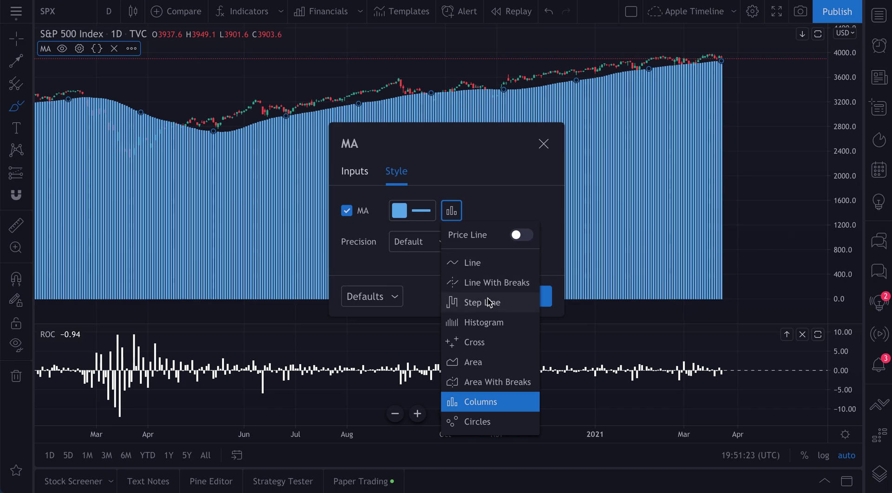
pyautogui.click(491, 261)
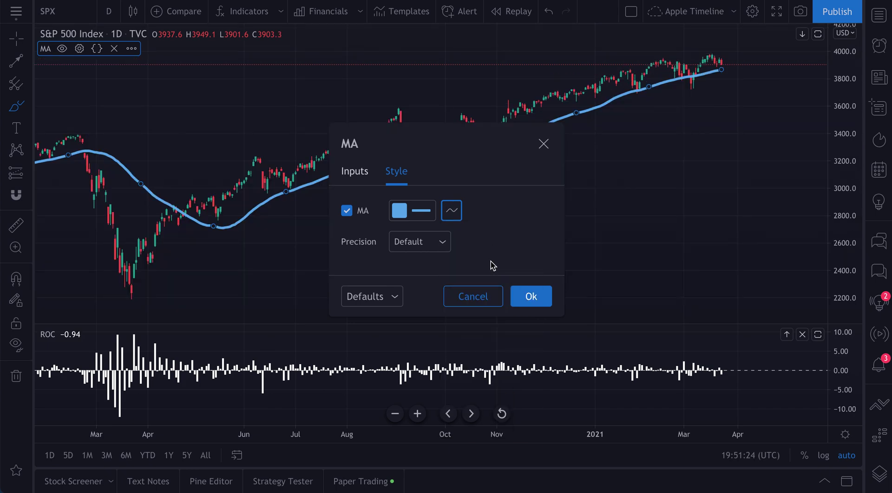
pyautogui.click(530, 296)
pyautogui.click(542, 251)
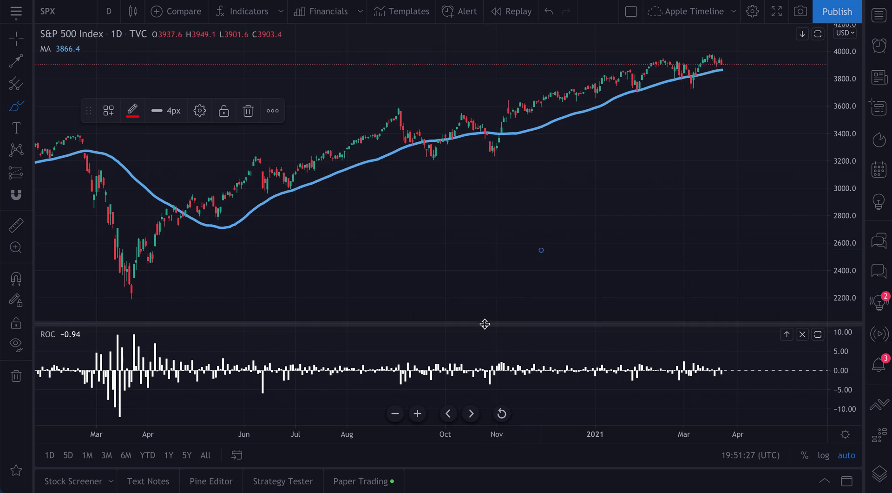
# Enlarge the ROC pane and review the indicator's style and input settings.
pyautogui.moveTo(484, 321); pyautogui.dragTo(493, 194)
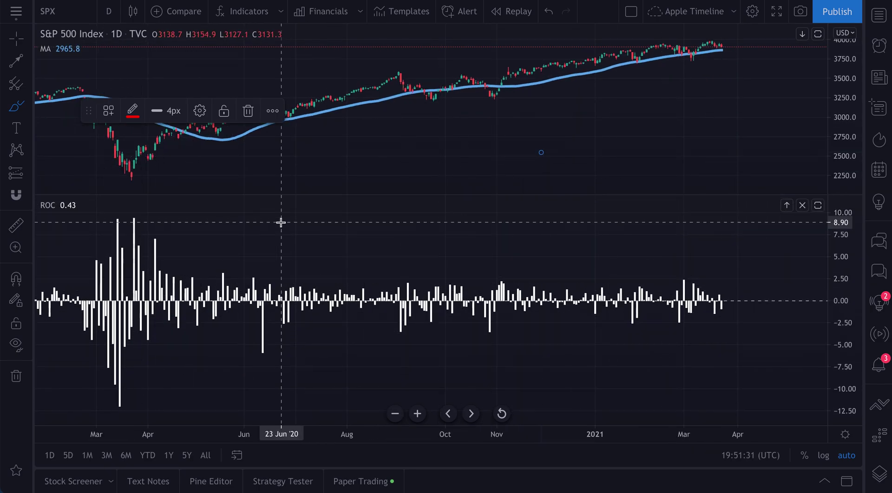
pyautogui.moveTo(52, 207)
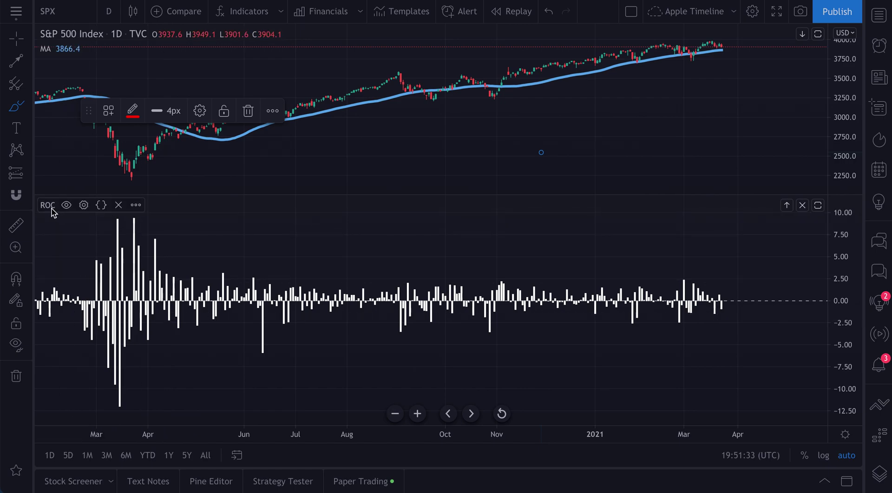
pyautogui.click(85, 207)
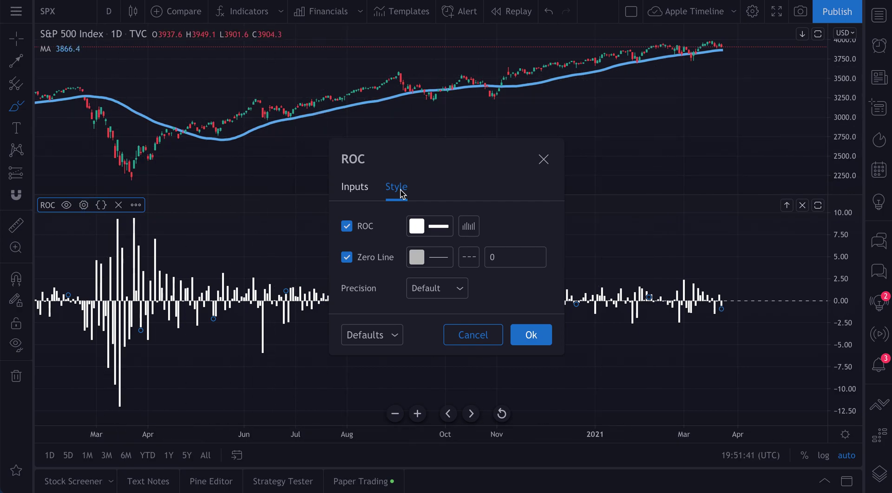
pyautogui.click(336, 190)
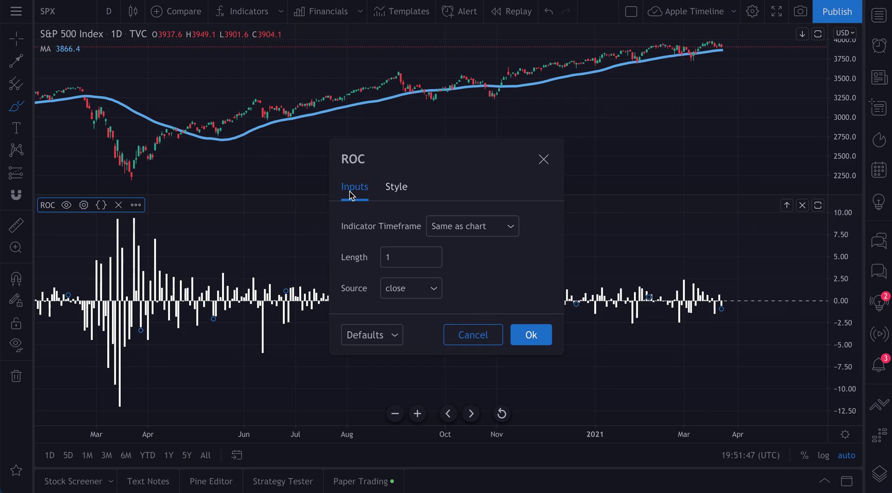
pyautogui.click(543, 159)
pyautogui.click(303, 241)
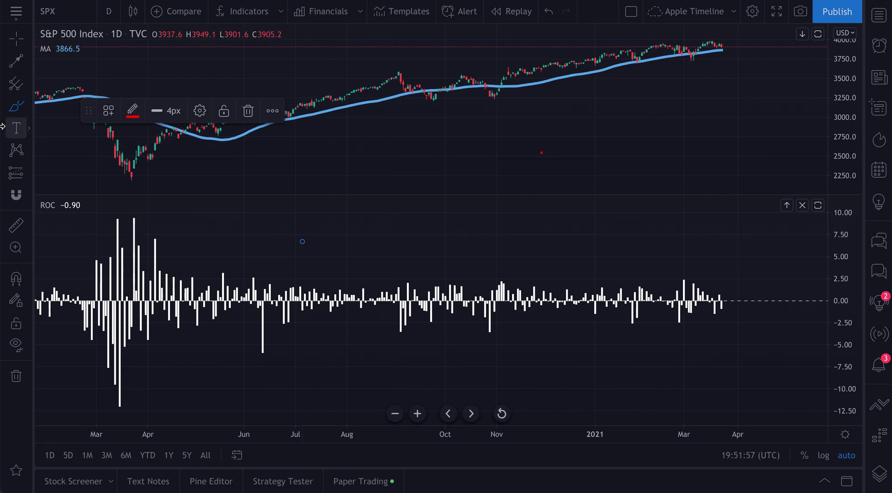
# Circle the latest ROC bar, the early-2020 cluster and its lowest bar with the brush, and undo the circles.
pyautogui.click(29, 106)
pyautogui.click(65, 107)
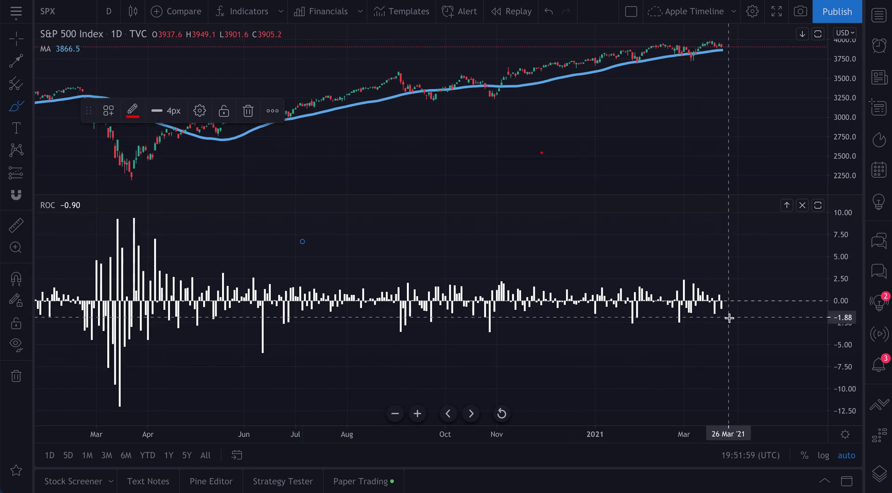
pyautogui.moveTo(720, 305); pyautogui.dragTo(723, 306)
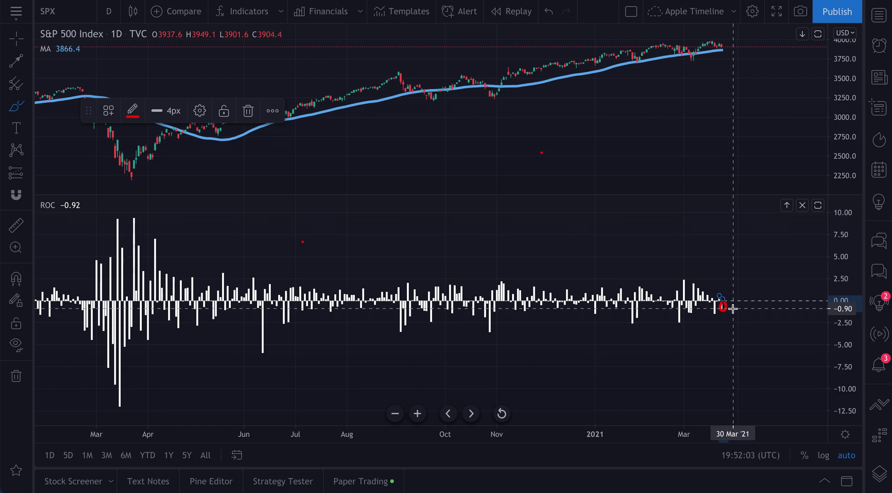
pyautogui.moveTo(103, 225)
pyautogui.mouseDown()
pyautogui.moveTo(60, 291)
pyautogui.moveTo(79, 371)
pyautogui.moveTo(187, 336)
pyautogui.moveTo(146, 217)
pyautogui.moveTo(110, 212)
pyautogui.mouseUp()
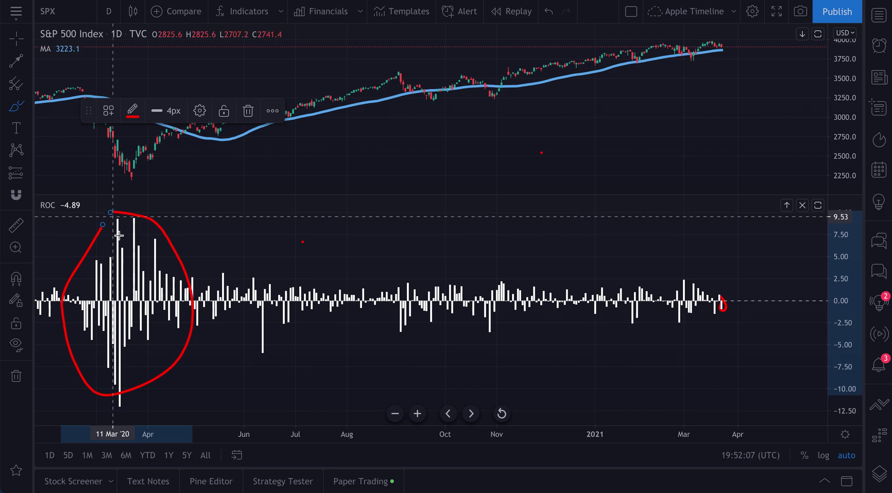
pyautogui.moveTo(119, 399); pyautogui.dragTo(122, 405)
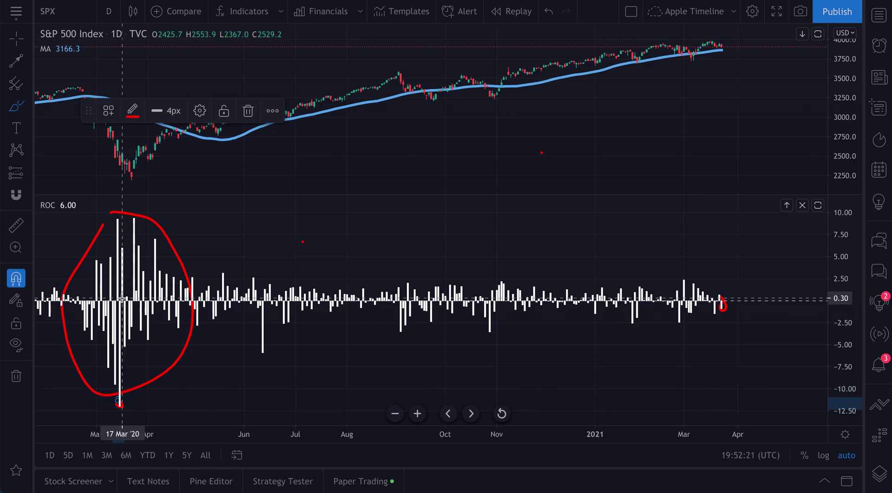
pyautogui.hotkey('ctrl', 'z')
pyautogui.hotkey('ctrl', 'z')
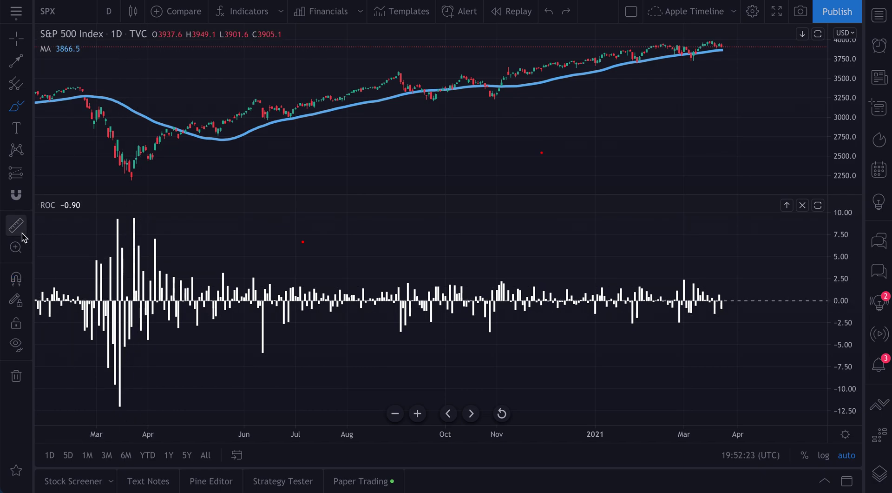
# Switch to the cursor and delete the stray brush dots from the chart.
pyautogui.click(16, 39)
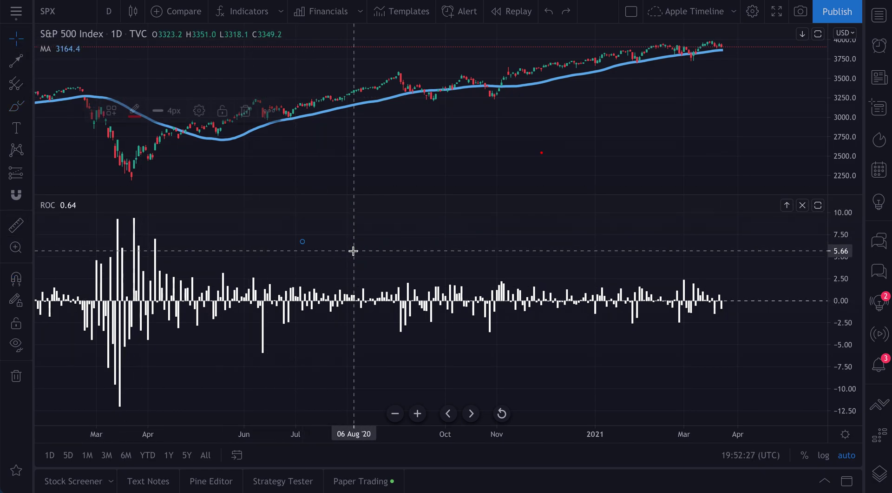
pyautogui.moveTo(524, 125); pyautogui.dragTo(571, 163)
pyautogui.press('Delete')
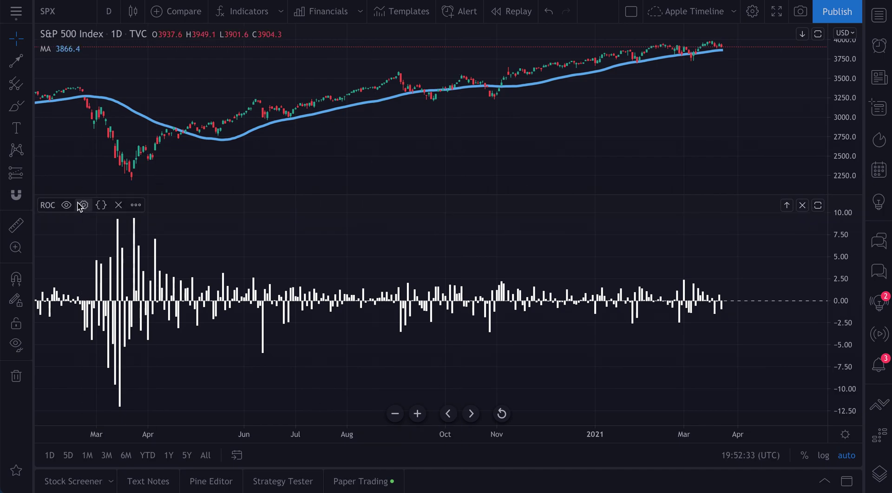
# Review the ROC indicator's length and timeframe inputs and close its settings.
pyautogui.click(88, 208)
pyautogui.click(398, 257)
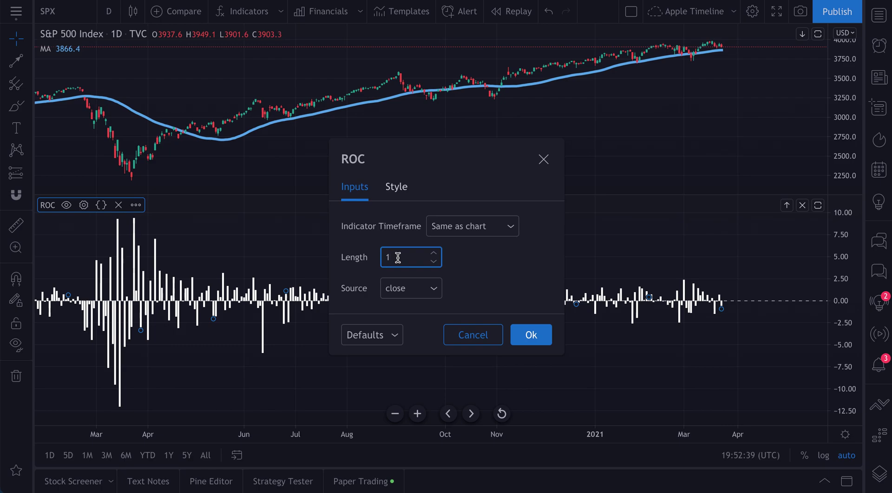
pyautogui.moveTo(398, 257); pyautogui.dragTo(381, 257)
pyautogui.click(467, 230)
pyautogui.click(474, 208)
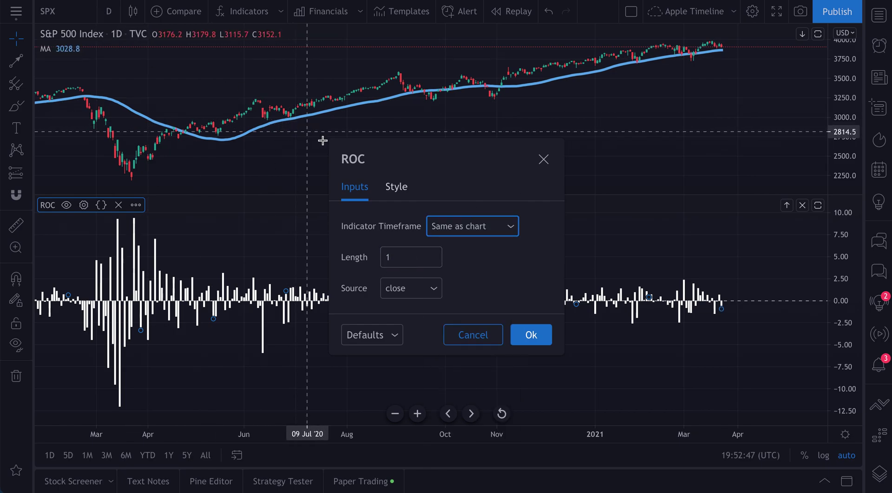
pyautogui.click(532, 335)
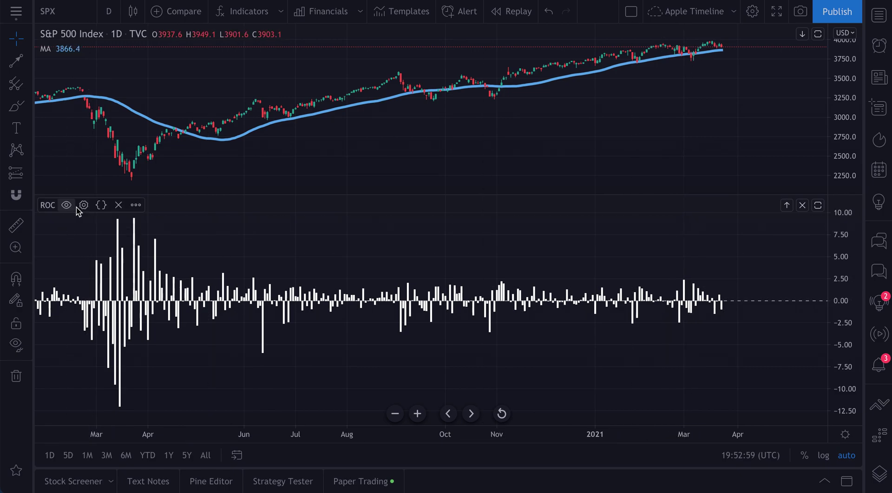
# Review the ROC indicator's input and style settings, and remove the indicator from the chart.
pyautogui.click(83, 205)
pyautogui.click(392, 259)
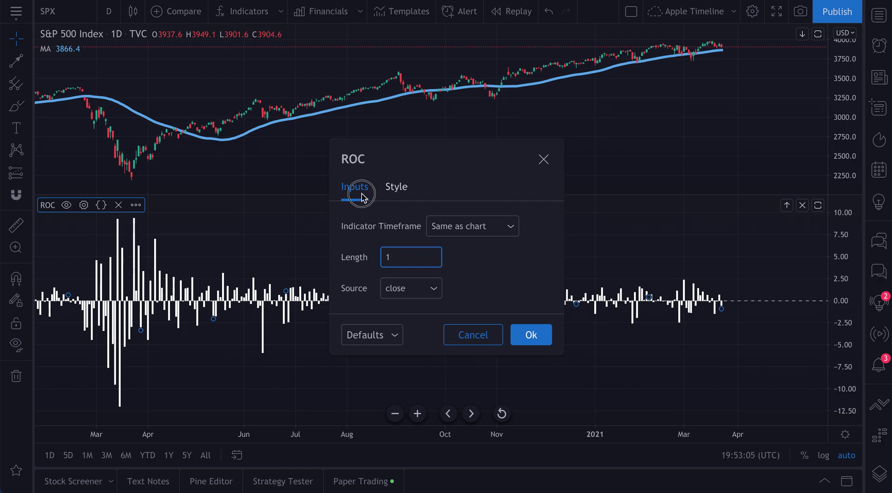
pyautogui.click(413, 194)
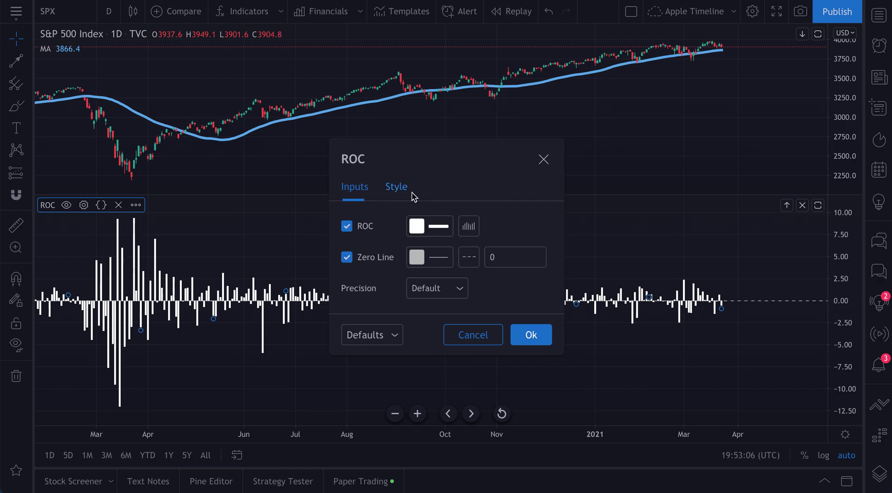
pyautogui.click(354, 188)
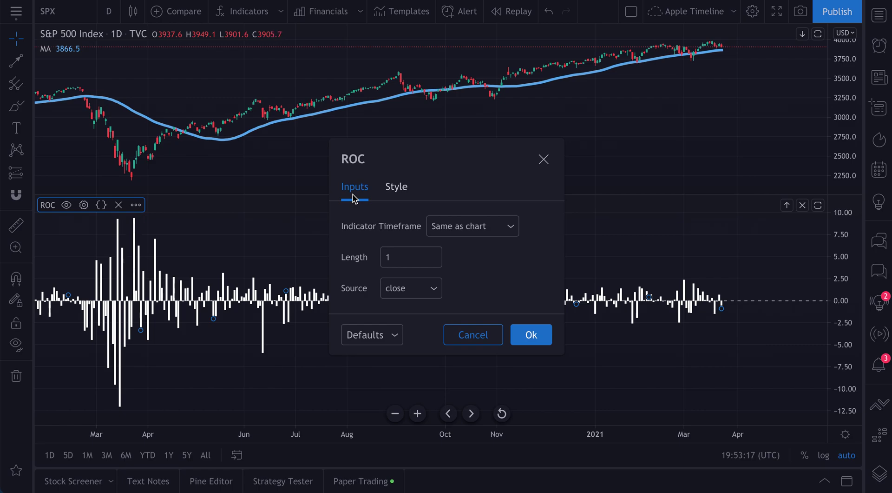
pyautogui.click(541, 337)
pyautogui.click(118, 205)
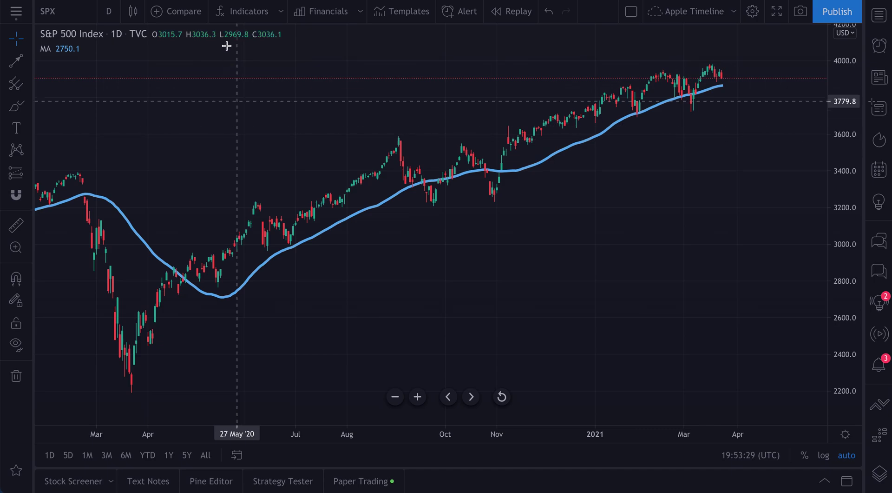
# Browse the built-in scripts in the indicator library and close the library without adding one.
pyautogui.click(237, 12)
pyautogui.click(235, 194)
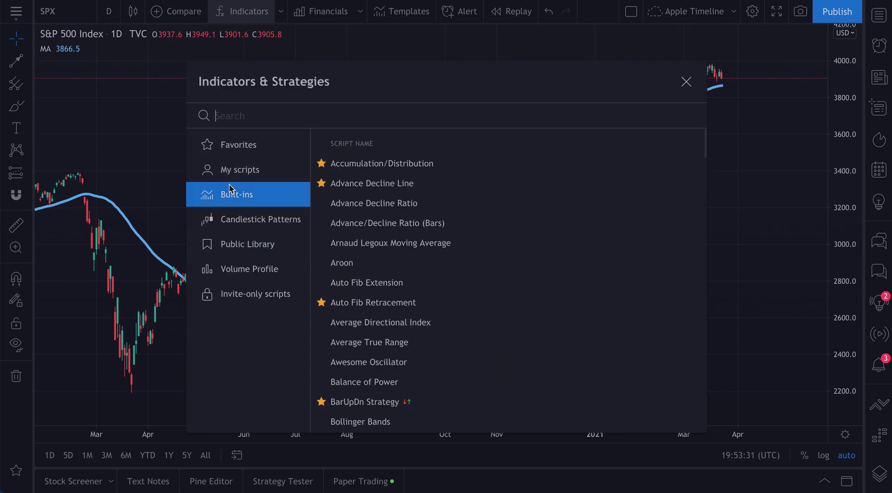
pyautogui.scroll(-5, 375, 285)
pyautogui.scroll(-18, 376, 284)
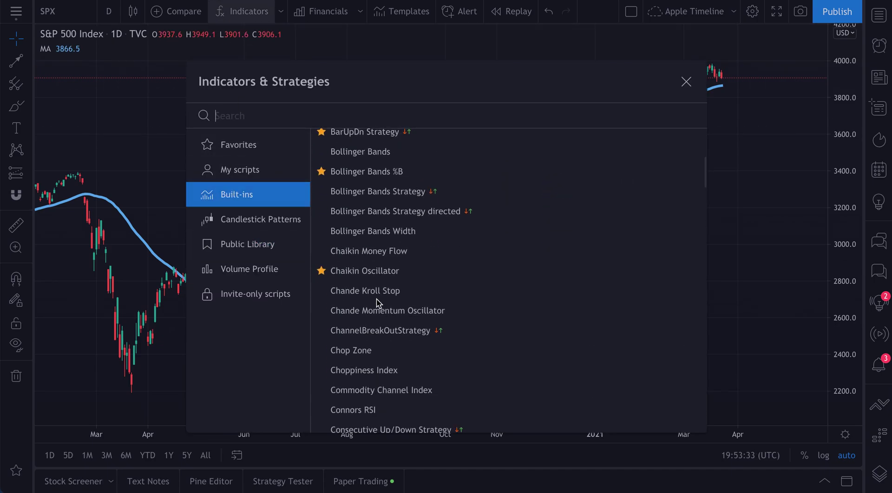
pyautogui.scroll(20, 394, 288)
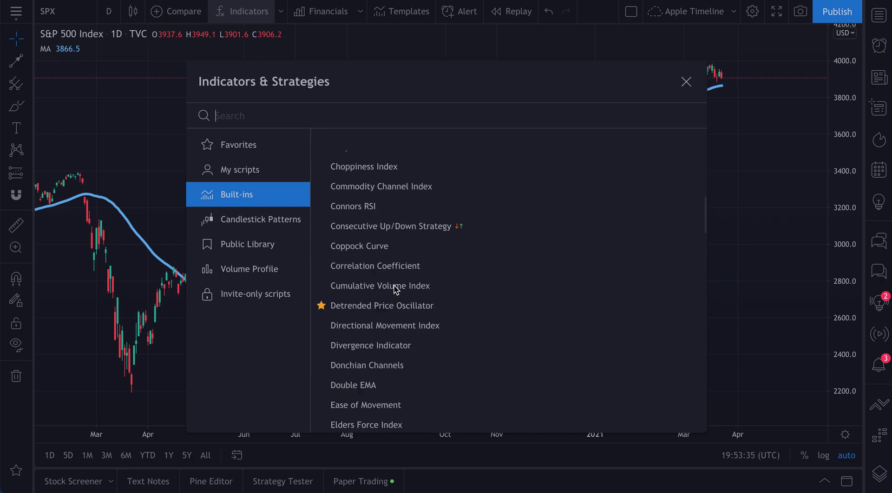
pyautogui.click(687, 82)
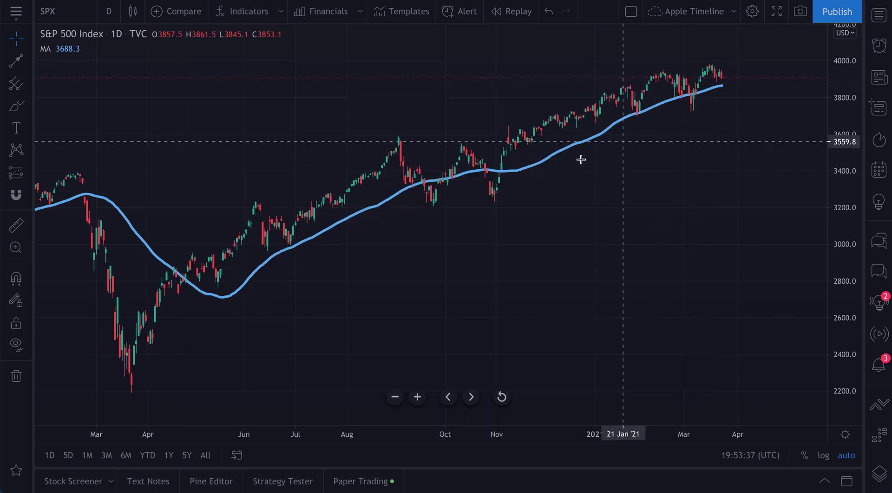